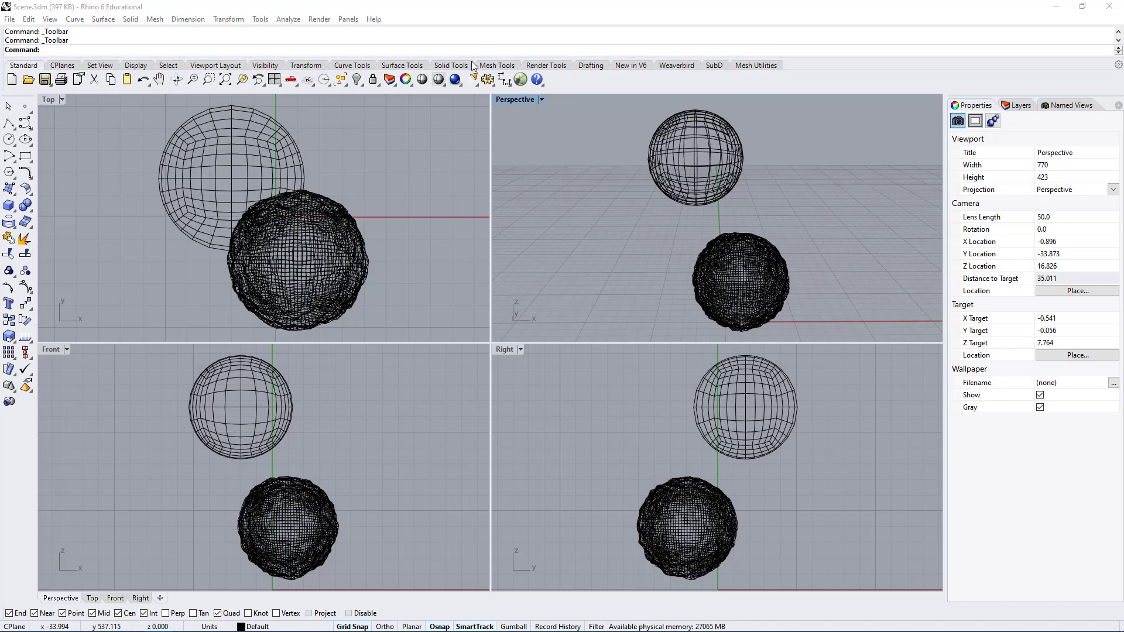
Show the Weaverbird toolset and open the toolbar layout settings.
click(677, 67)
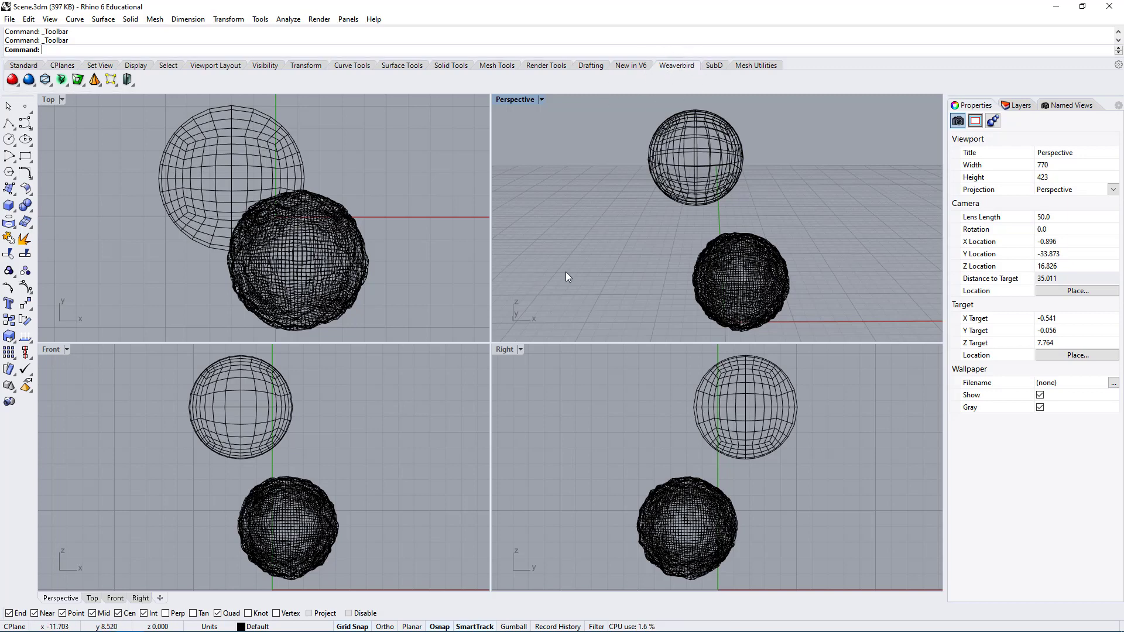
click(261, 20)
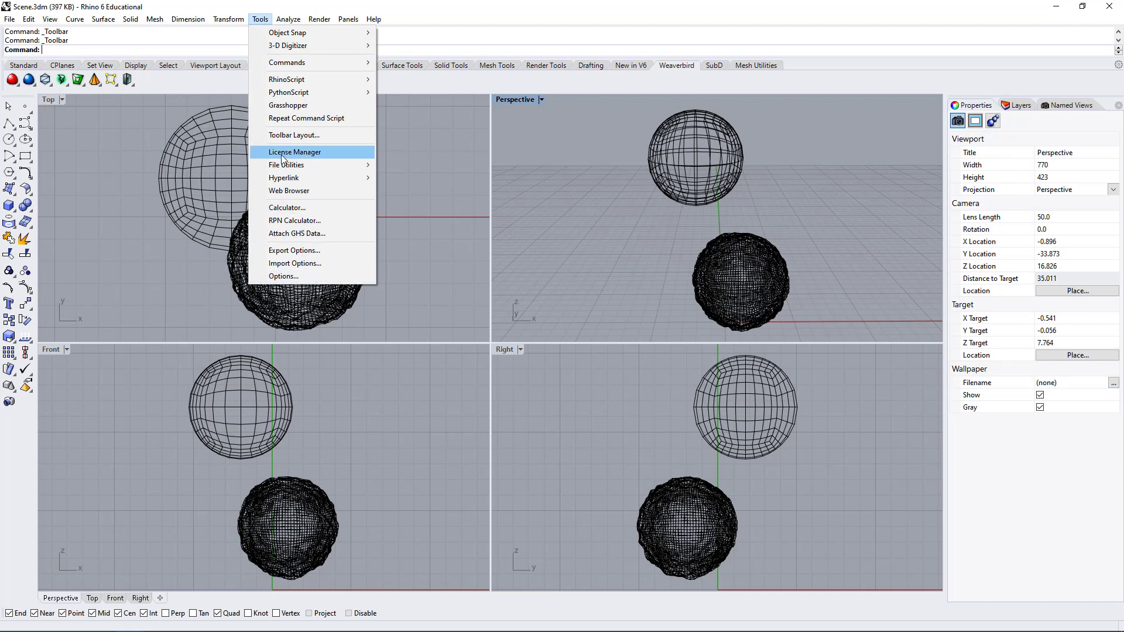
click(318, 138)
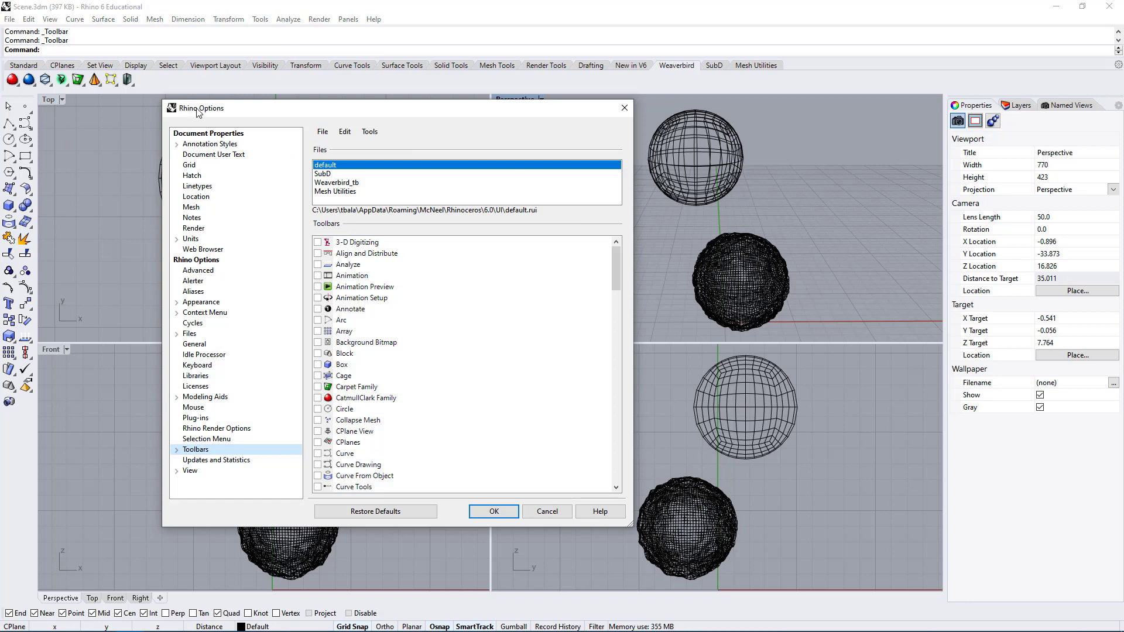
drag(199, 111, 274, 117)
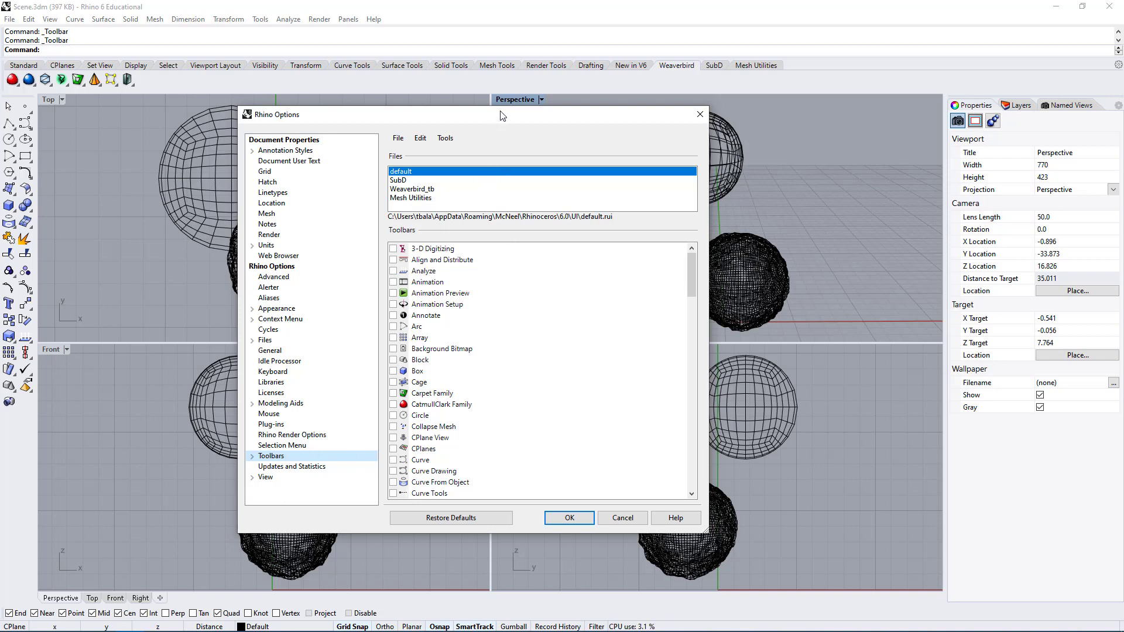
Review the toolbars contained in the SubD and Weaverbird_tb toolbar files.
drag(501, 116, 491, 104)
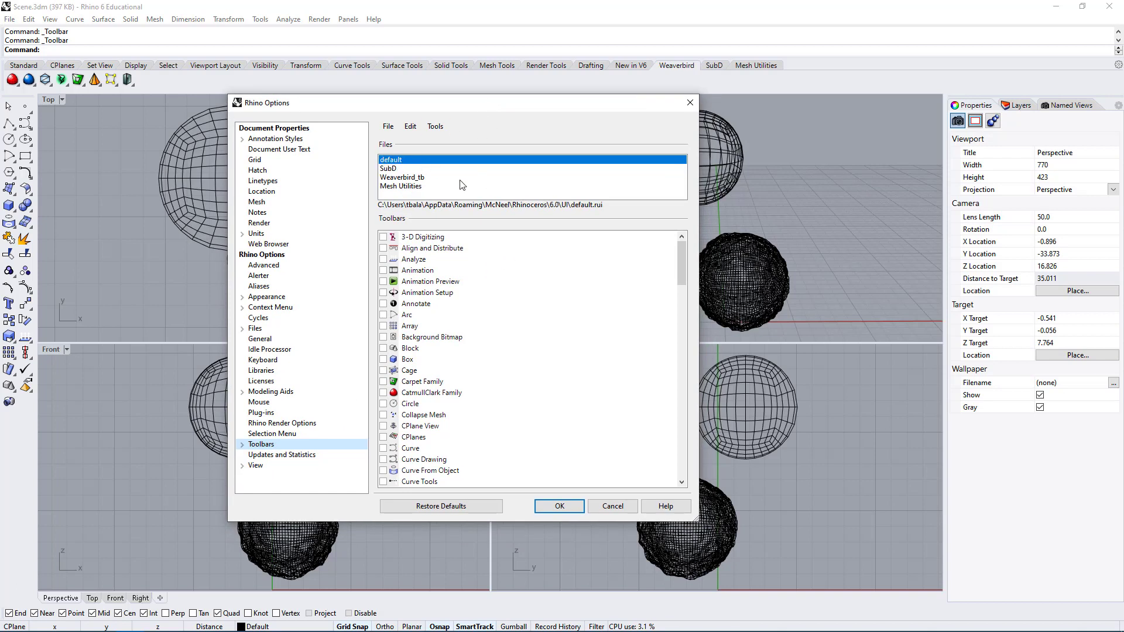
click(399, 169)
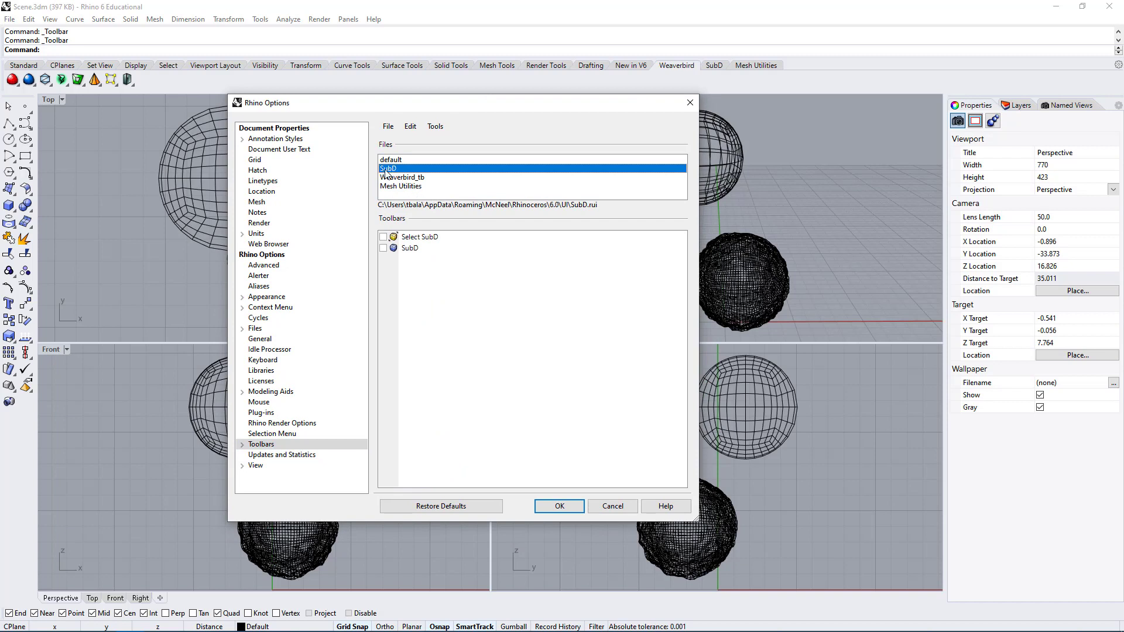
click(408, 177)
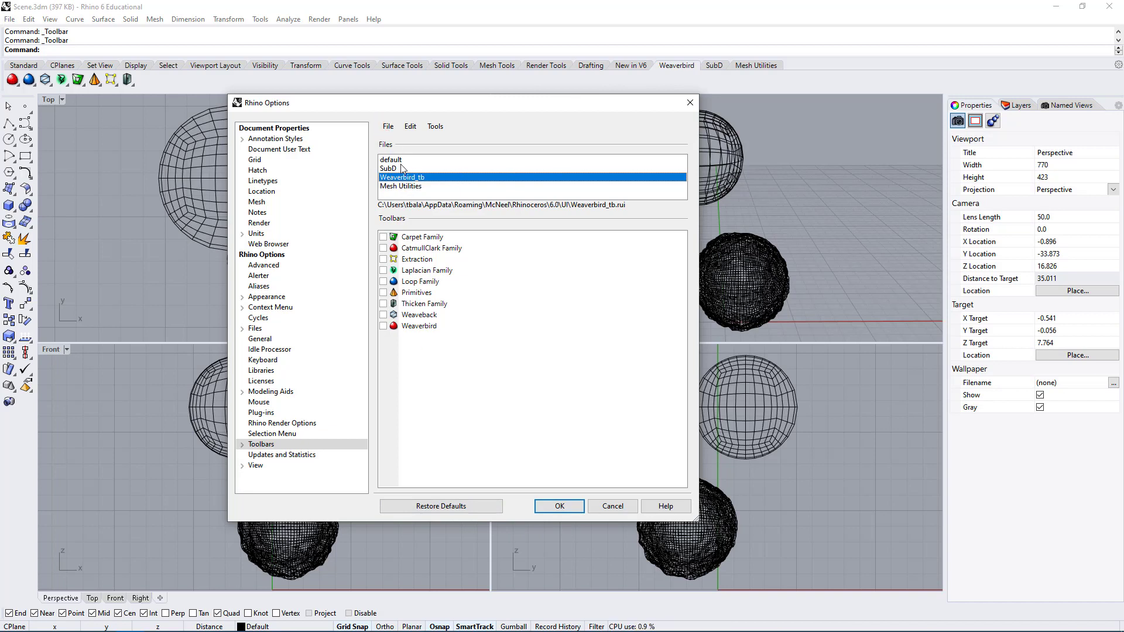
click(389, 128)
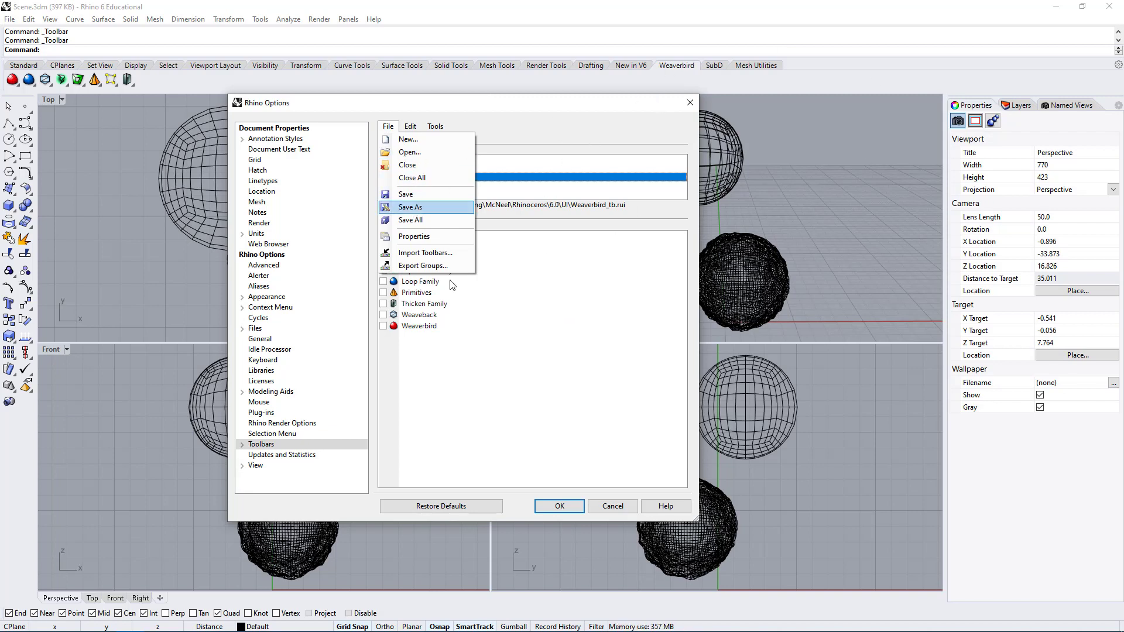
click(409, 153)
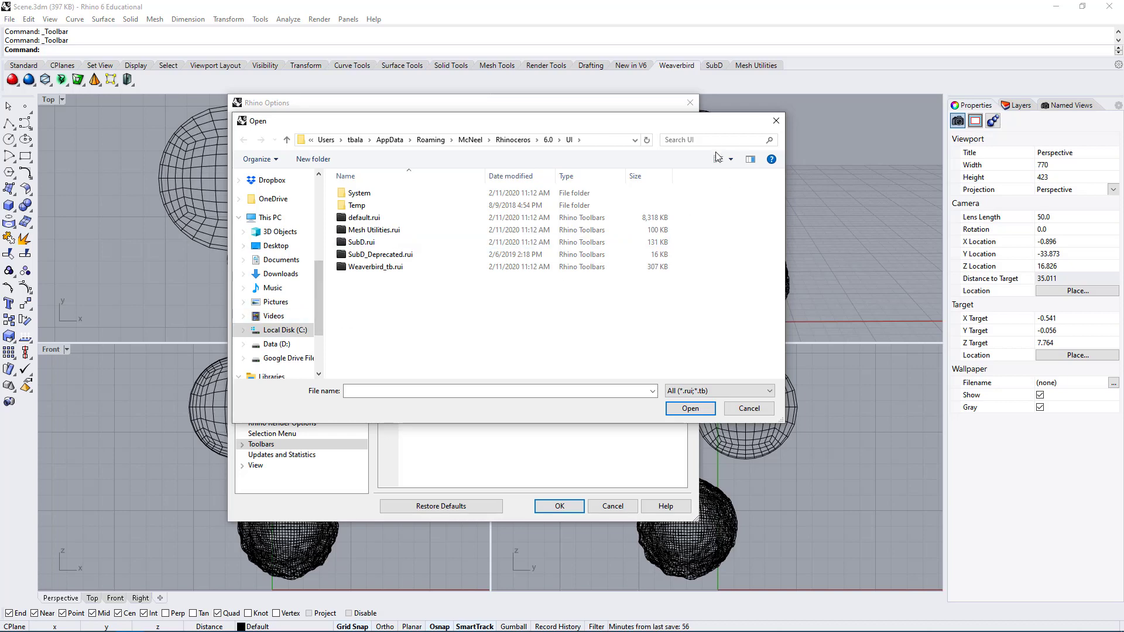
drag(697, 121, 791, 118)
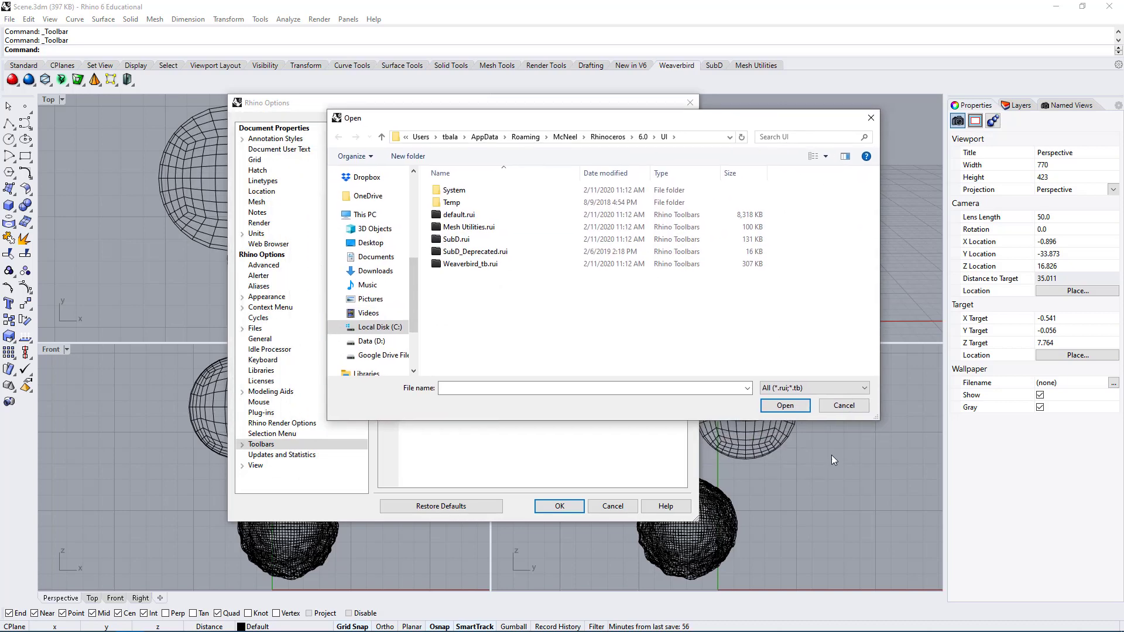
click(846, 407)
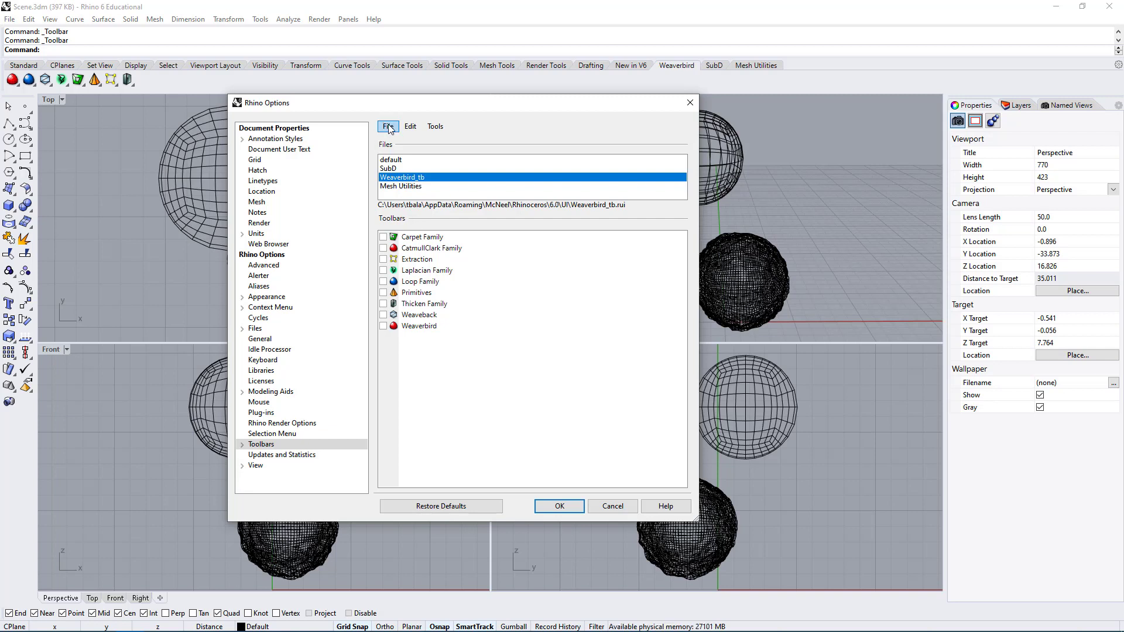
Create a new toolbar file named Test in the UI folder.
click(391, 161)
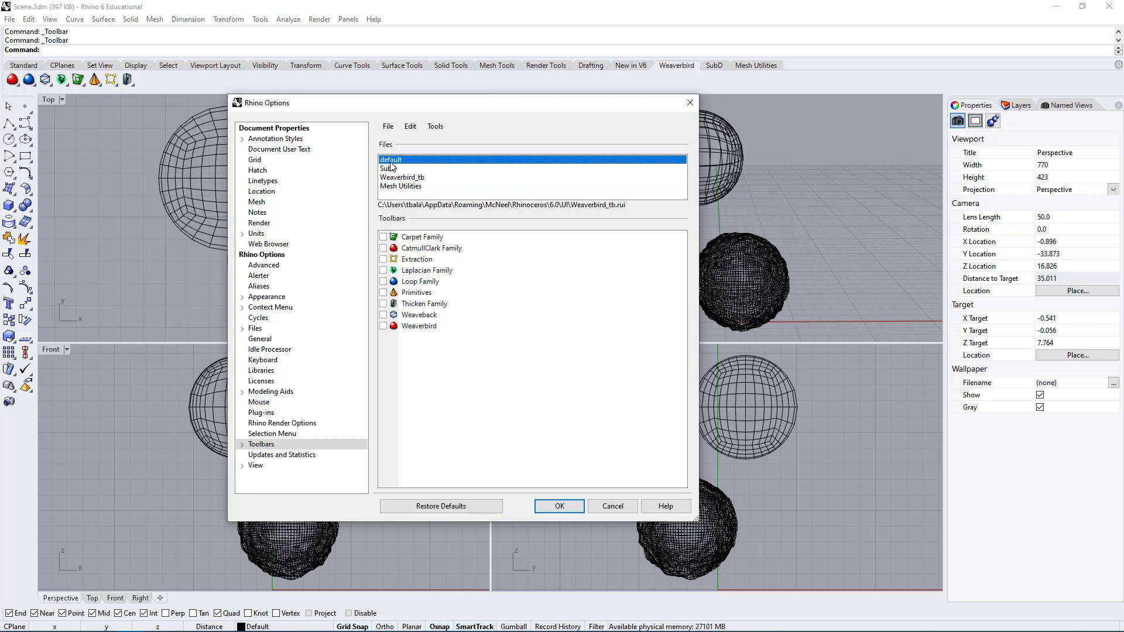
click(389, 128)
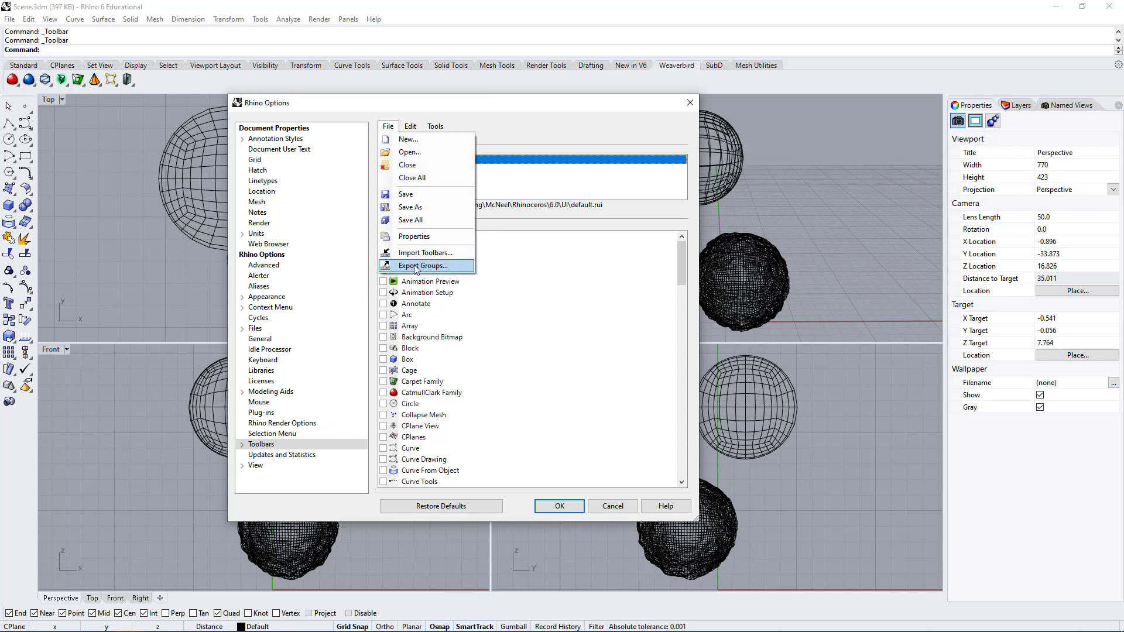
click(416, 141)
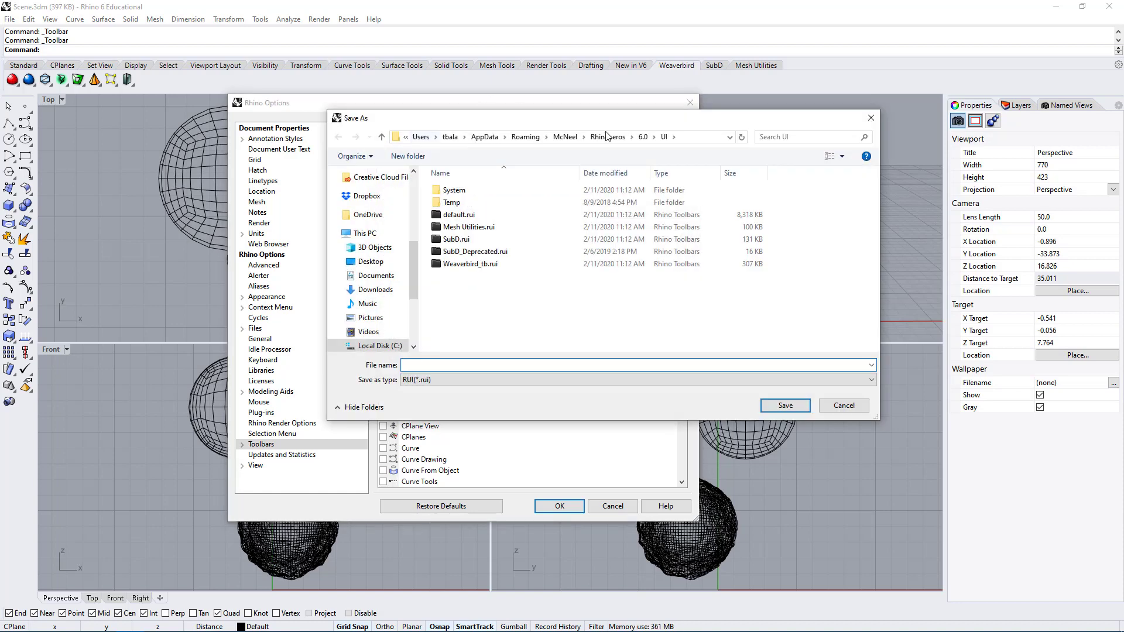
drag(620, 123, 622, 99)
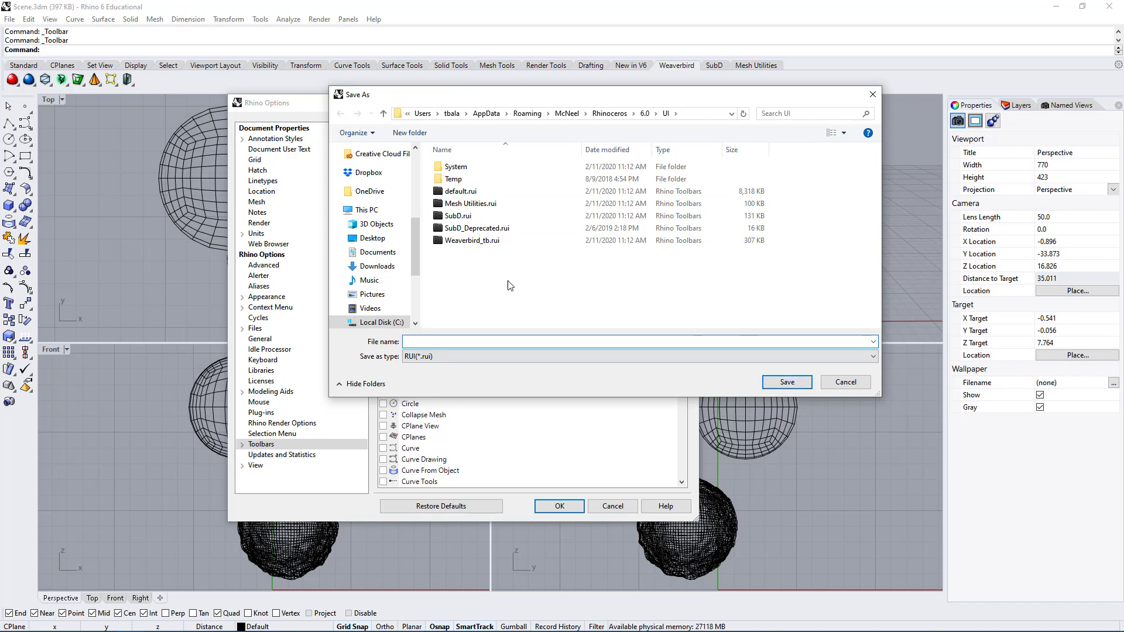
click(426, 341)
text(Test)
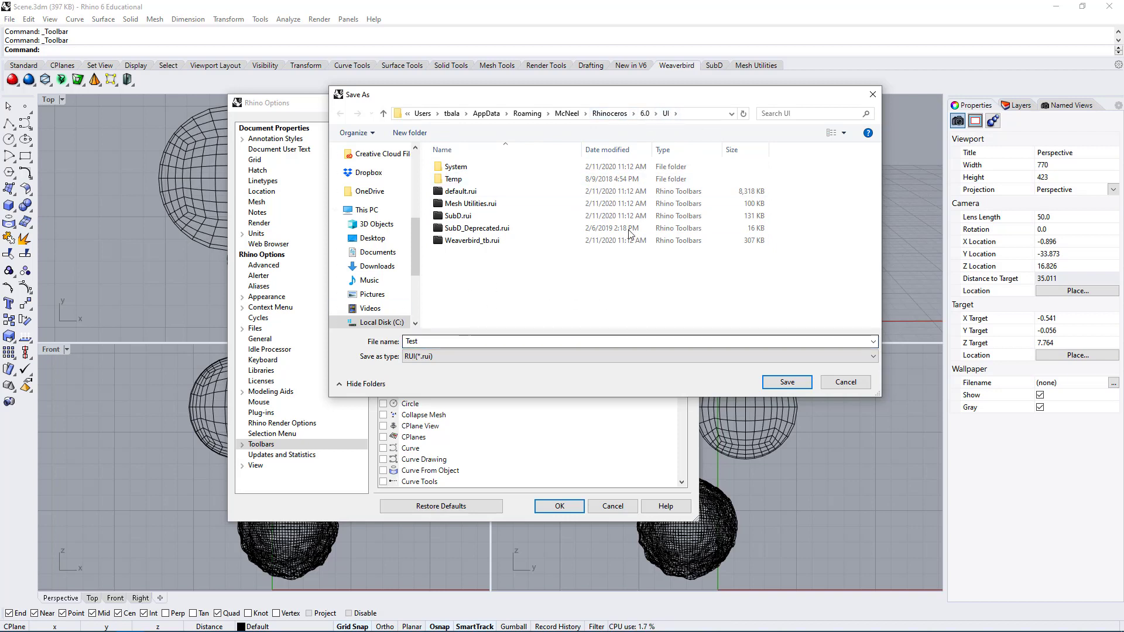
click(787, 382)
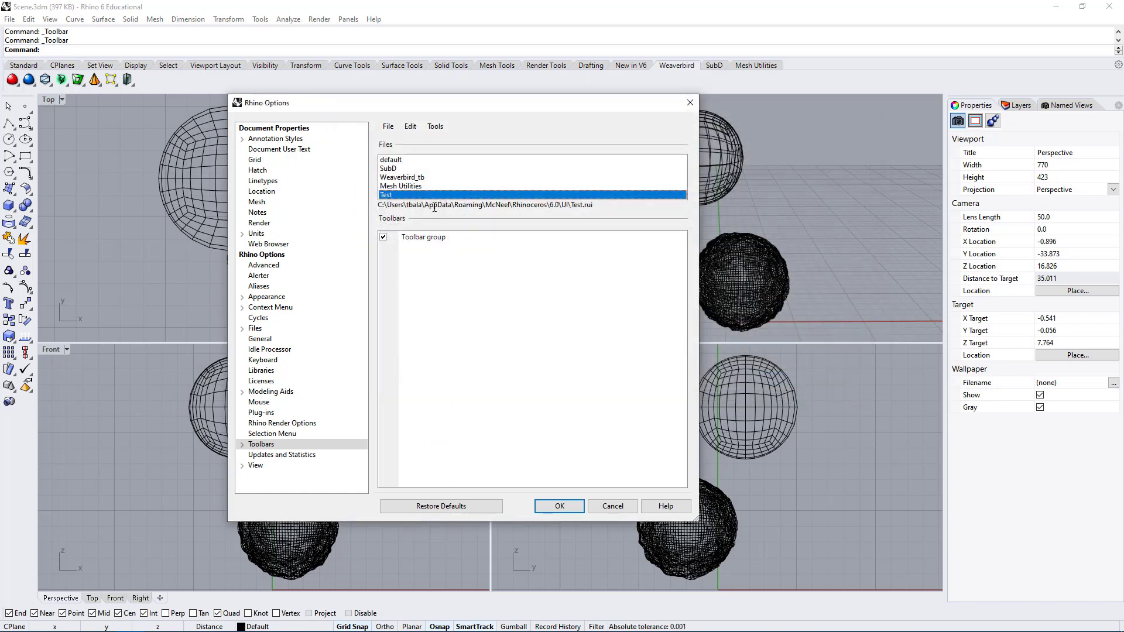
Display the Test file's toolbar group as a floating toolbar over the Perspective viewport and enlarge it.
click(430, 237)
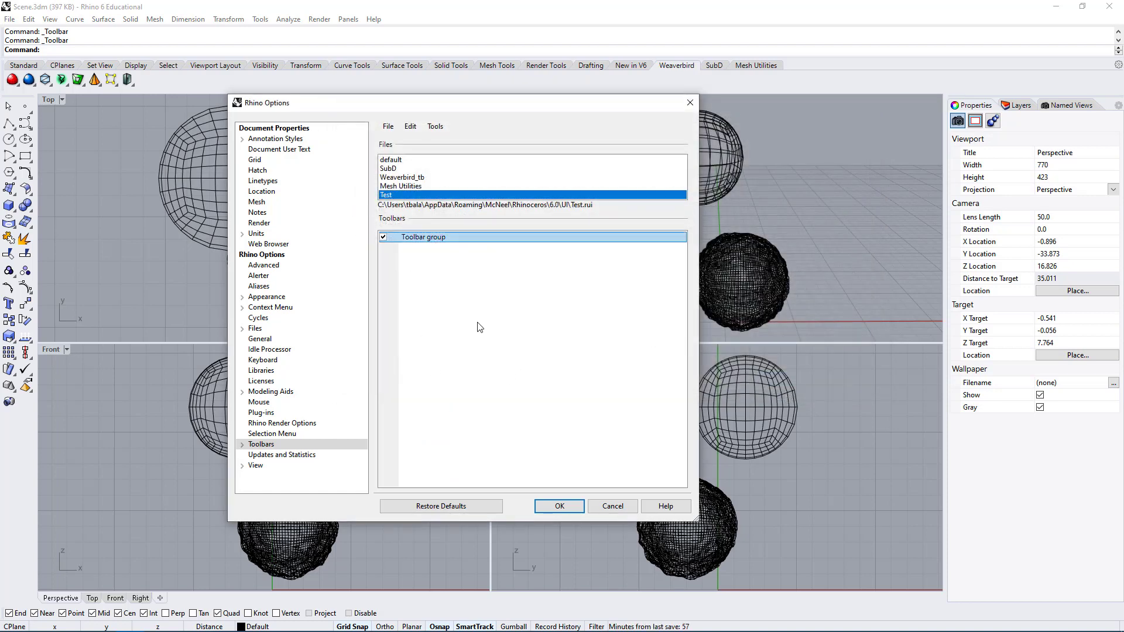
mouse_move(507, 105)
mouse_down()
mouse_move(499, 99)
mouse_move(418, 162)
mouse_move(648, 501)
mouse_move(888, 137)
mouse_move(1035, 138)
mouse_move(503, 120)
mouse_up()
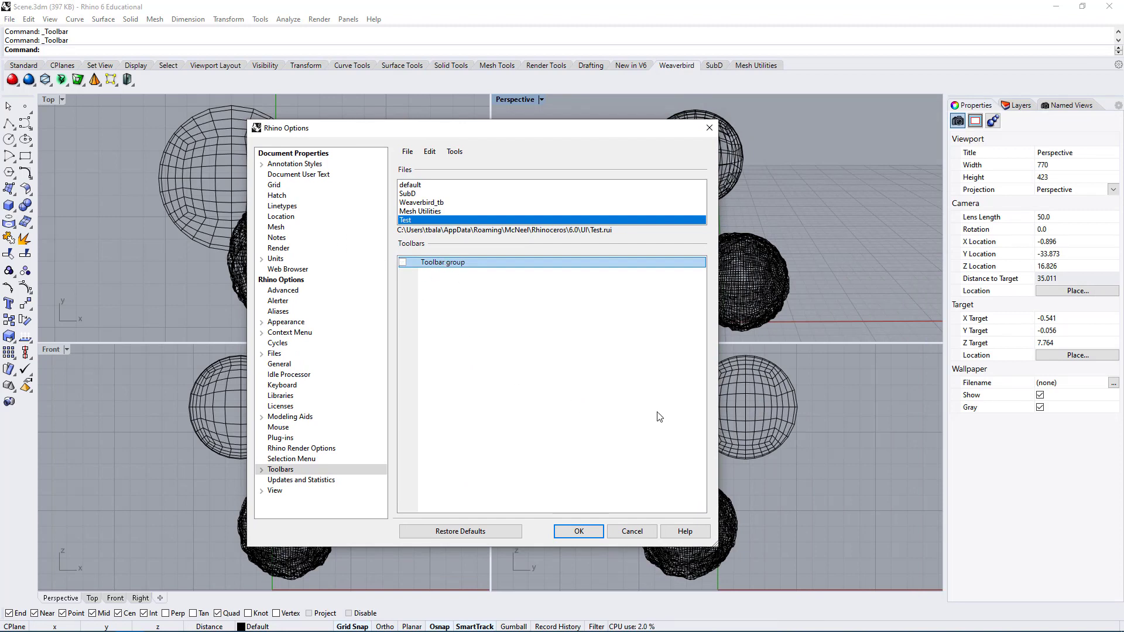
click(403, 262)
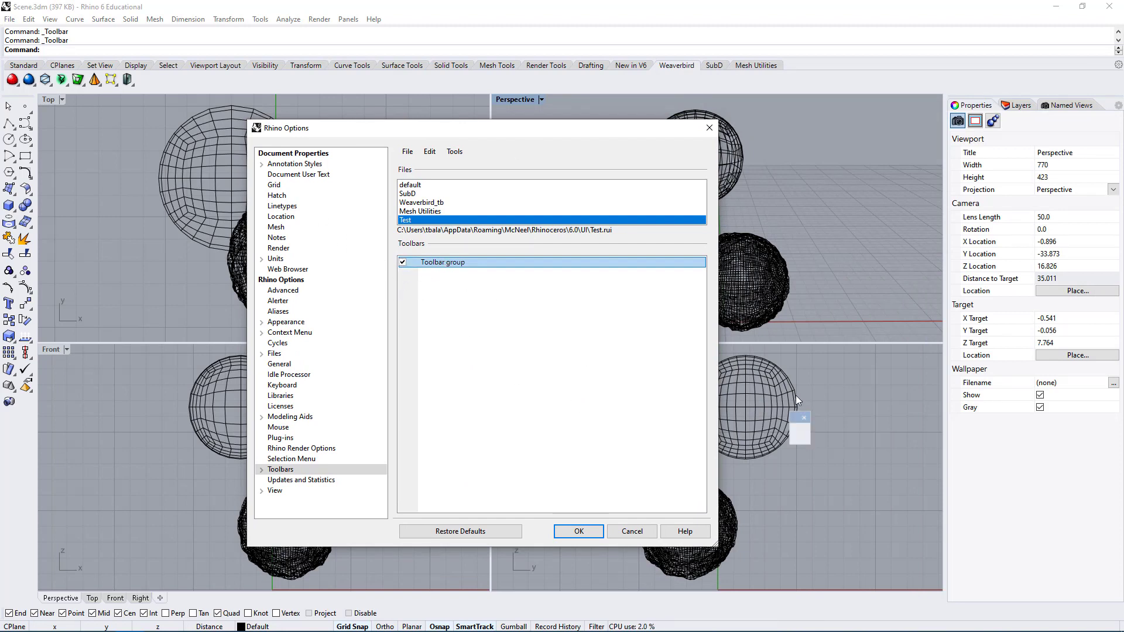
click(404, 262)
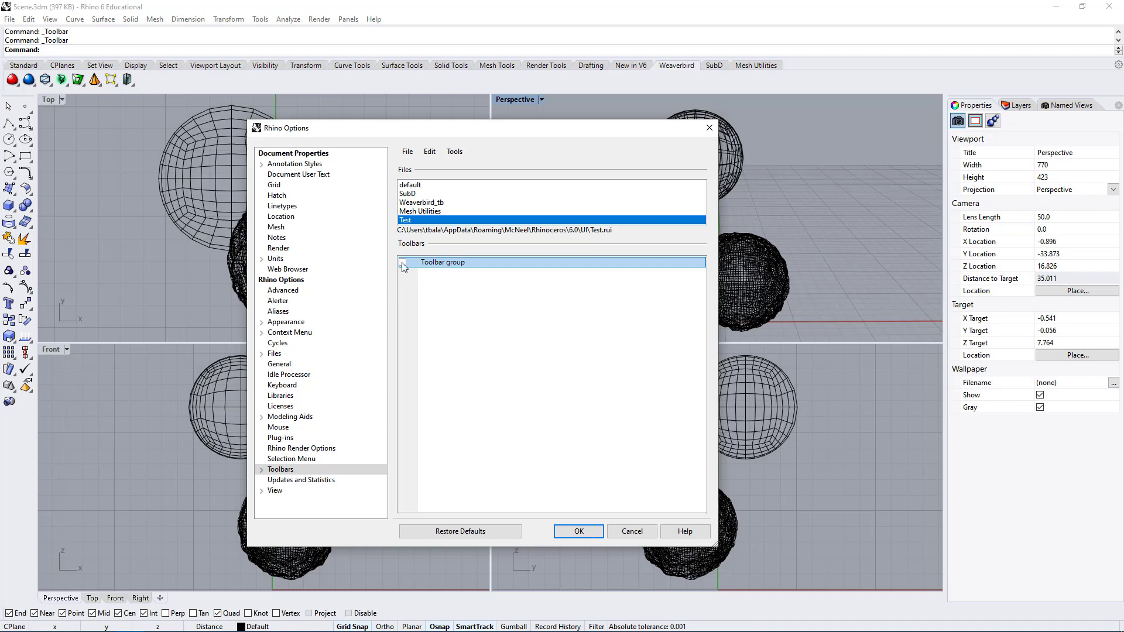
click(404, 263)
drag(797, 418, 808, 180)
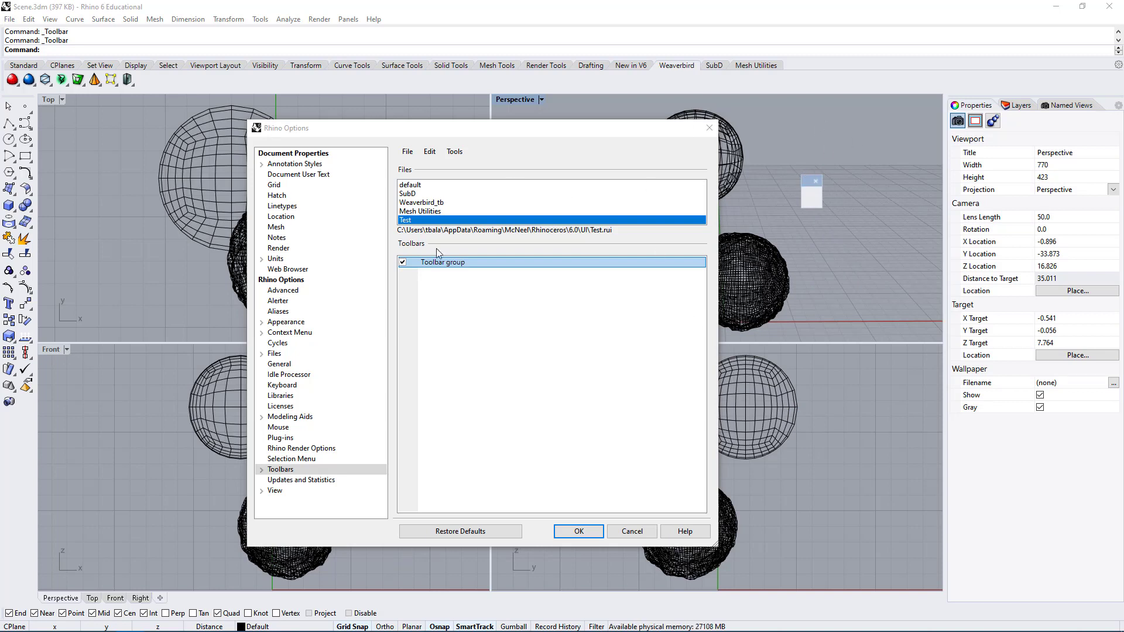
click(578, 532)
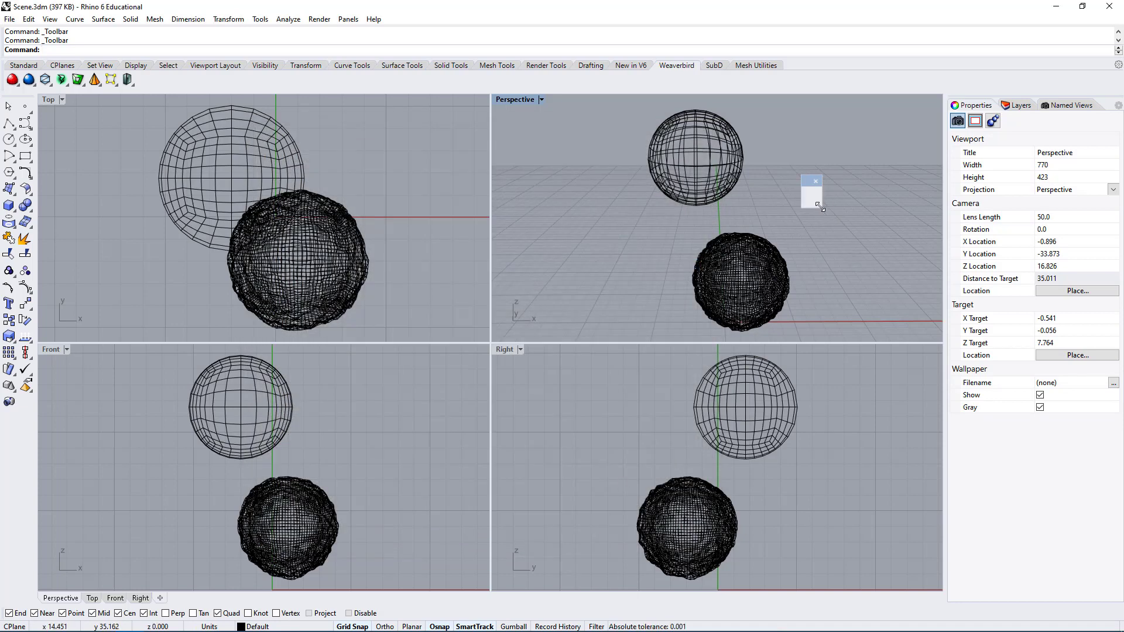
drag(823, 206, 919, 240)
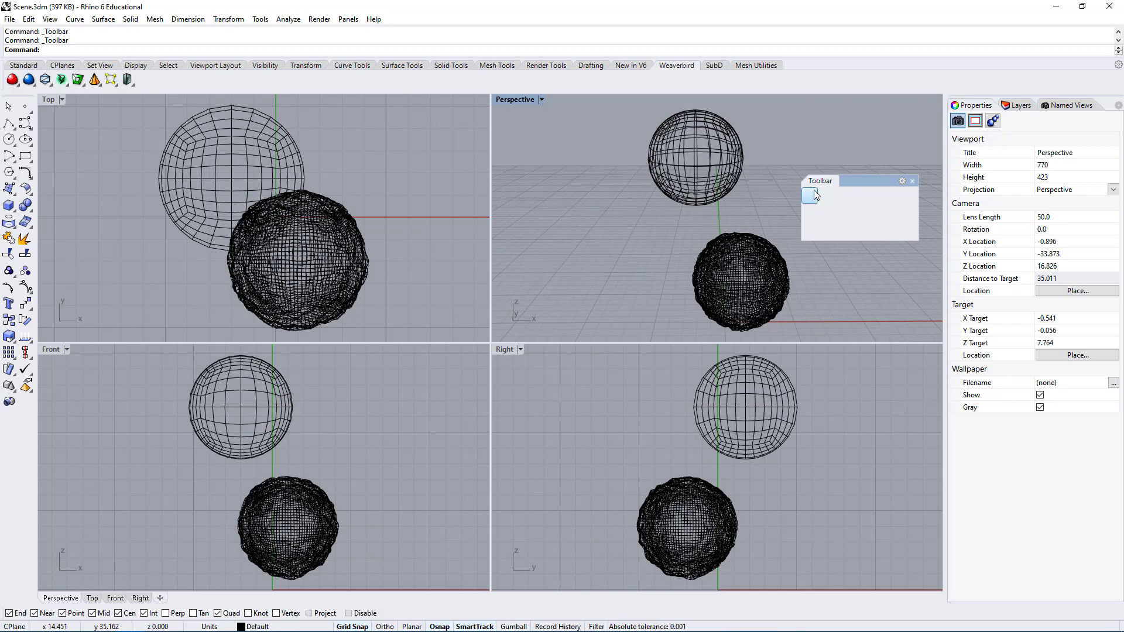
Edit the new toolbar's blank button and fill its 24 x 24 icon bitmap with yellow.
shift+right_click(810, 197)
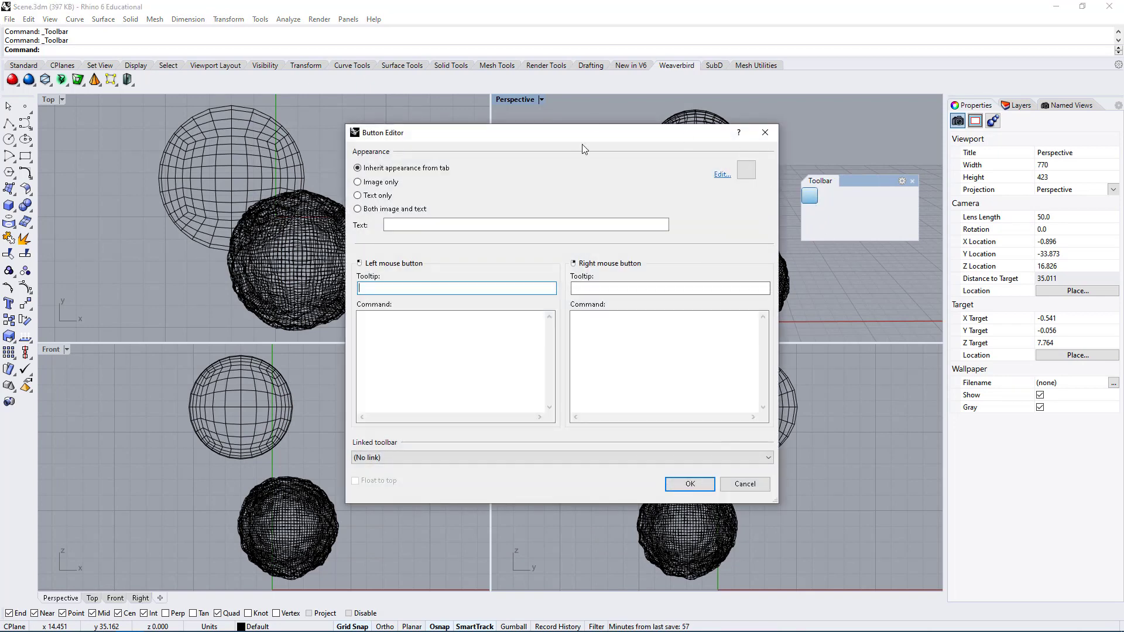
drag(581, 138, 502, 128)
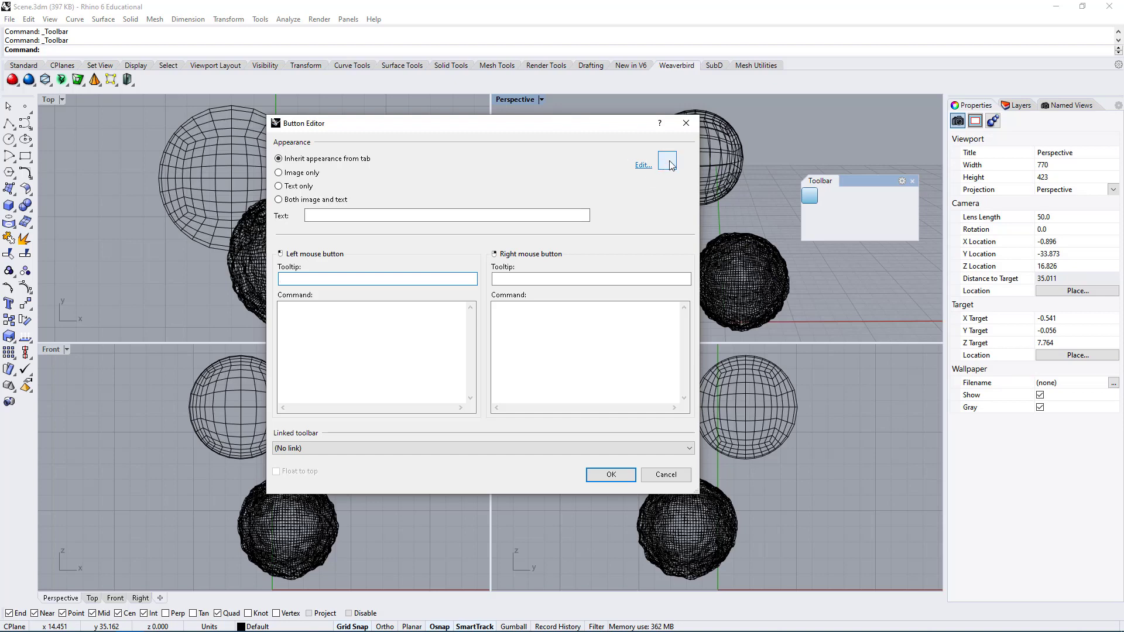
click(643, 165)
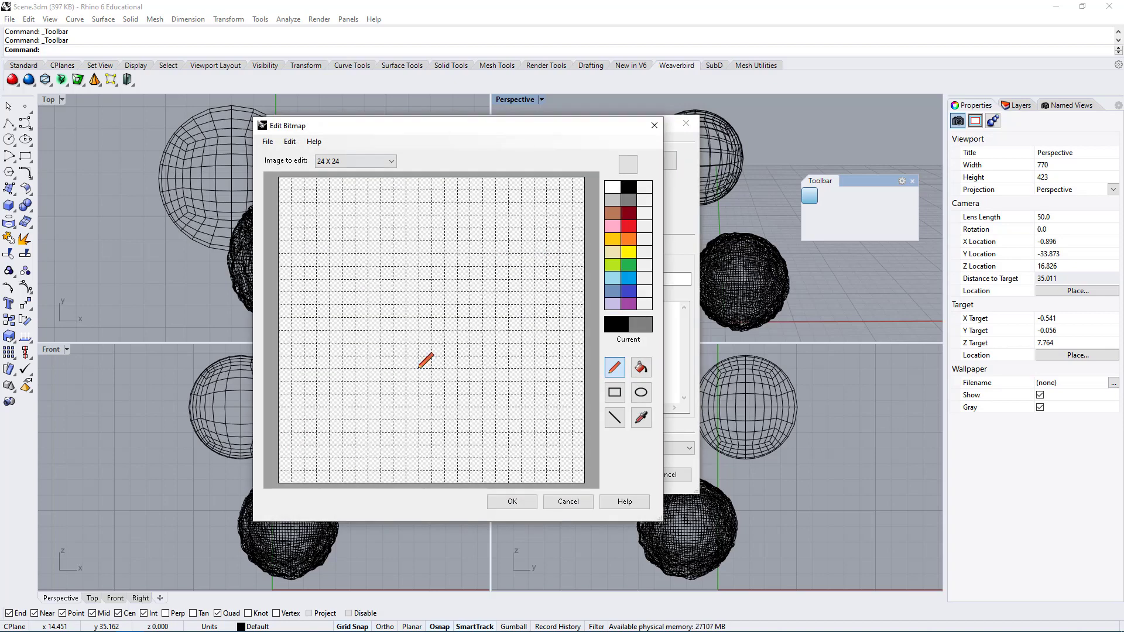
click(642, 367)
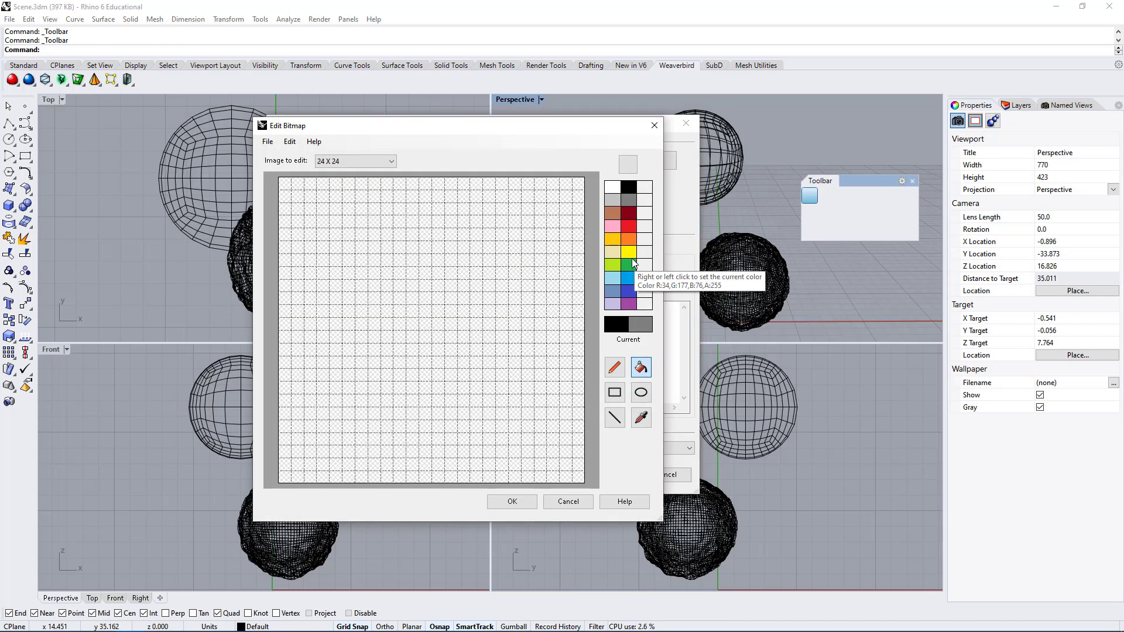
click(629, 252)
click(390, 263)
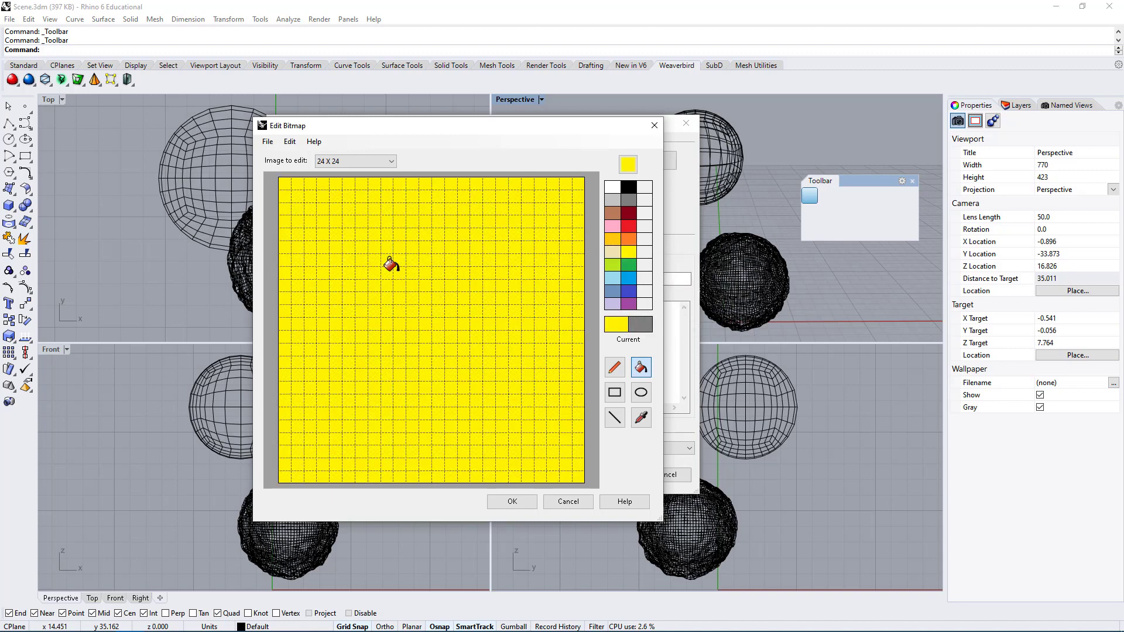
Draw one thin and one double-width black vertical bar on the yellow icon with the pencil and accept the bitmap.
click(615, 367)
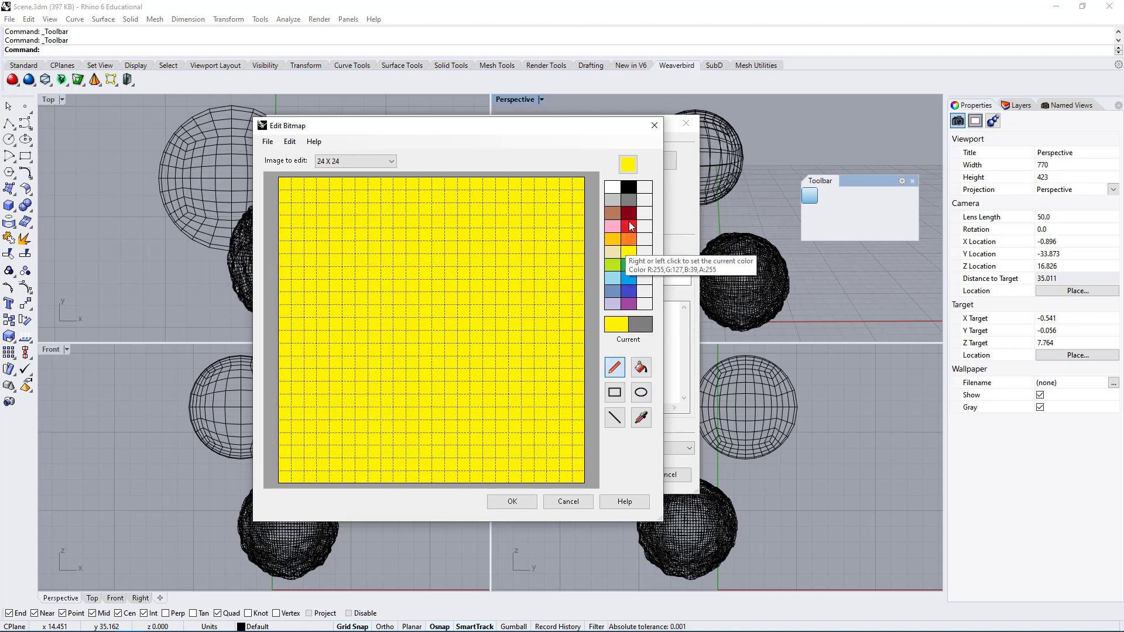
click(629, 187)
drag(361, 200, 359, 471)
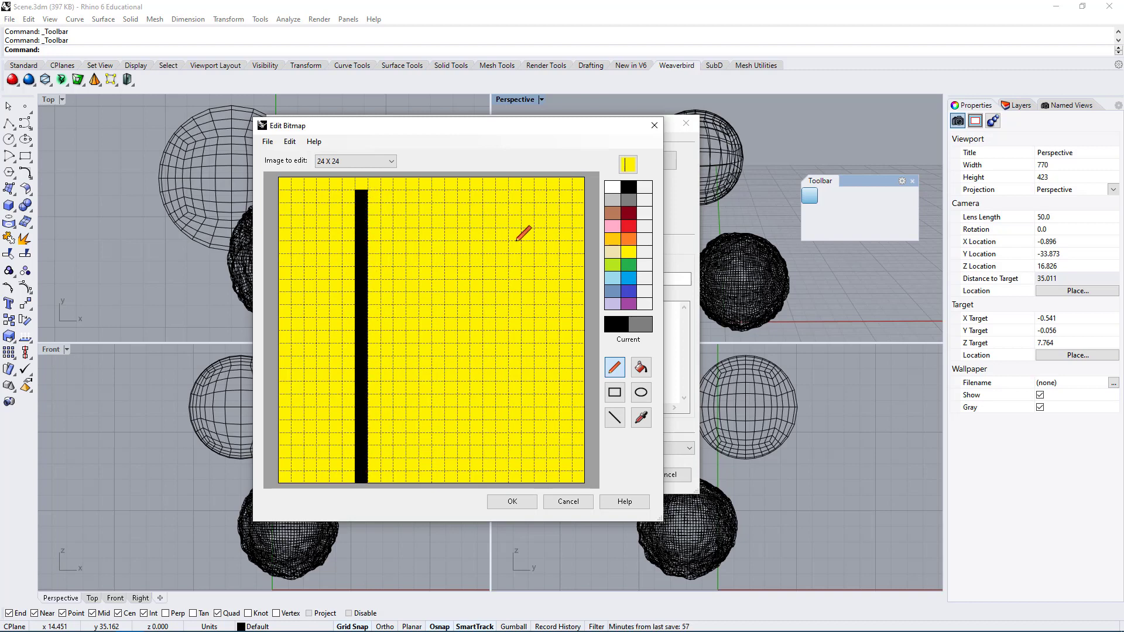
drag(516, 195, 527, 478)
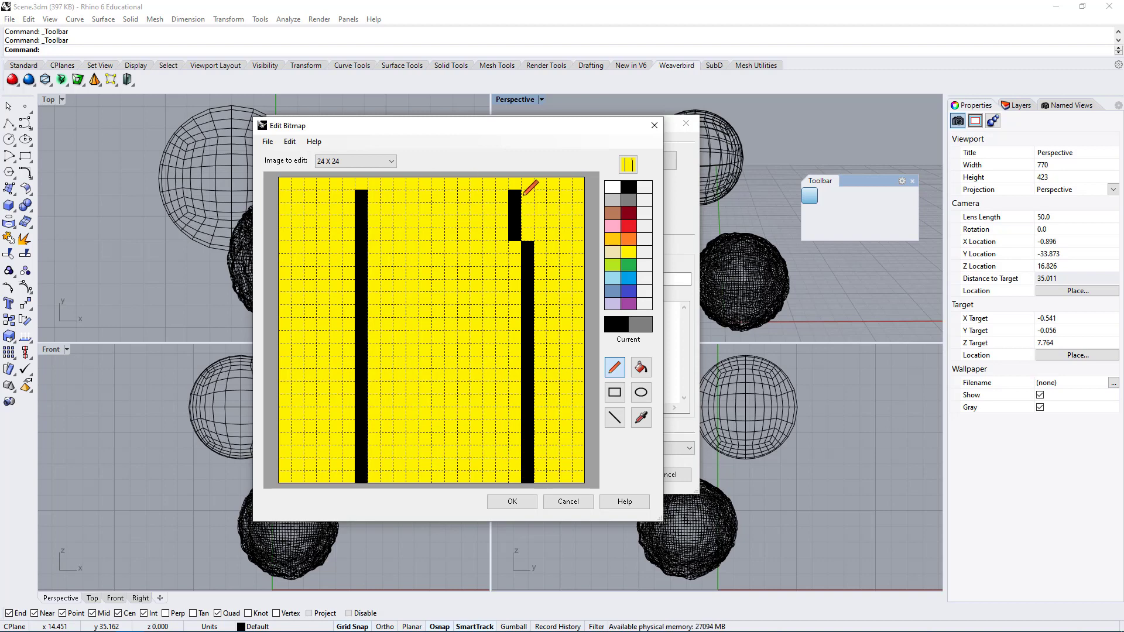
mouse_move(526, 194)
mouse_down()
mouse_move(527, 234)
mouse_move(513, 250)
mouse_move(513, 481)
mouse_up()
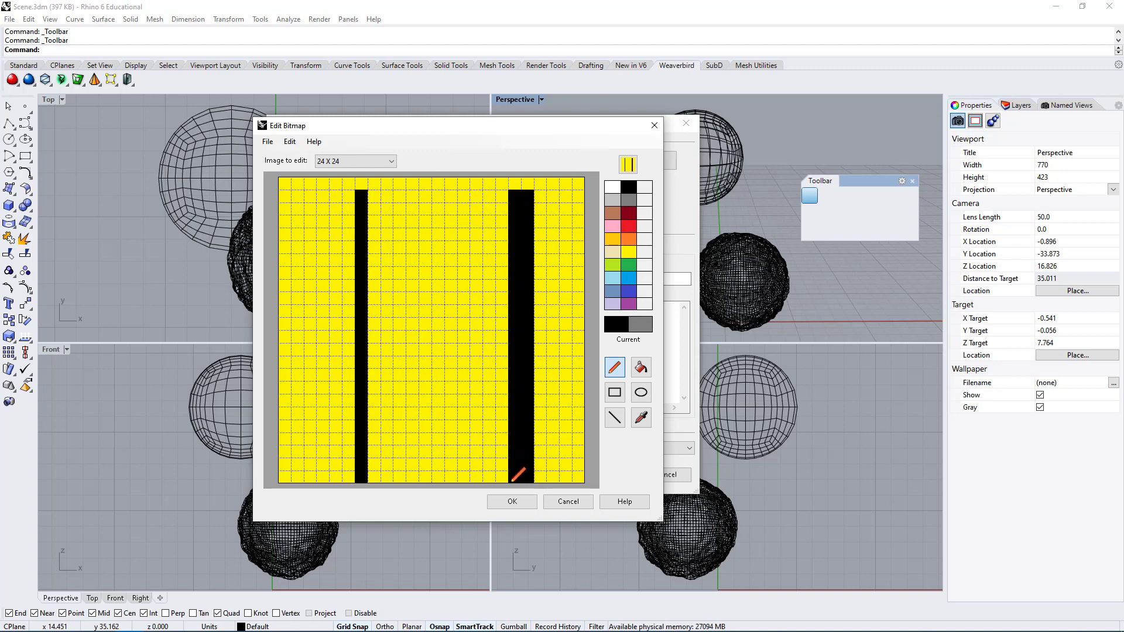
click(512, 502)
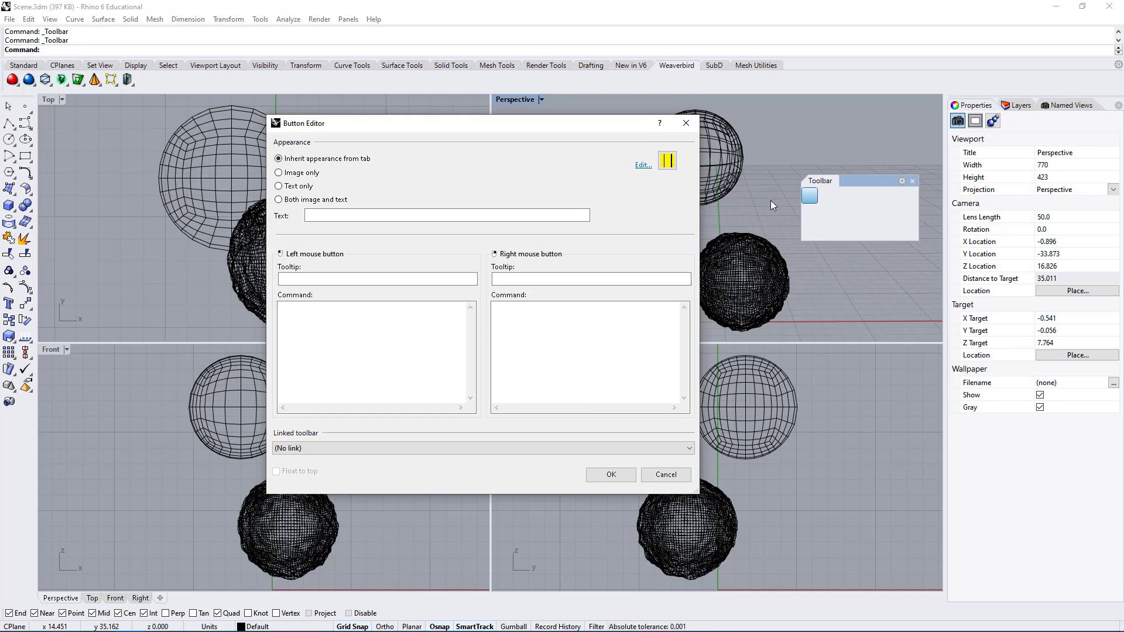
drag(354, 124, 407, 116)
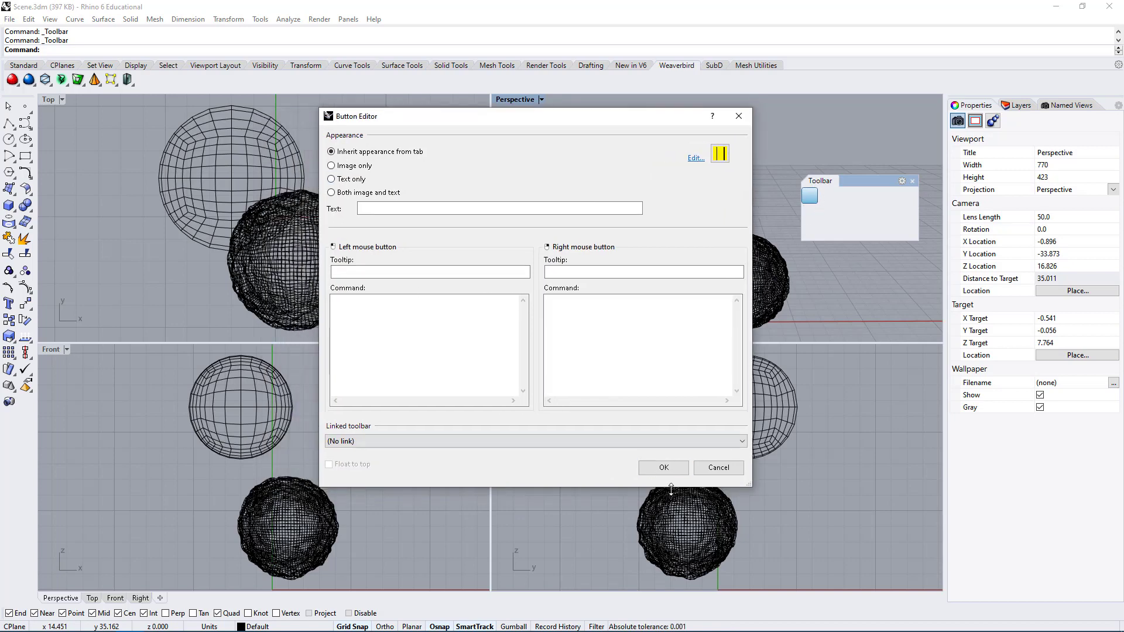
Accept the button's new icon and reposition the floating toolbar slightly higher in the Perspective viewport.
click(663, 467)
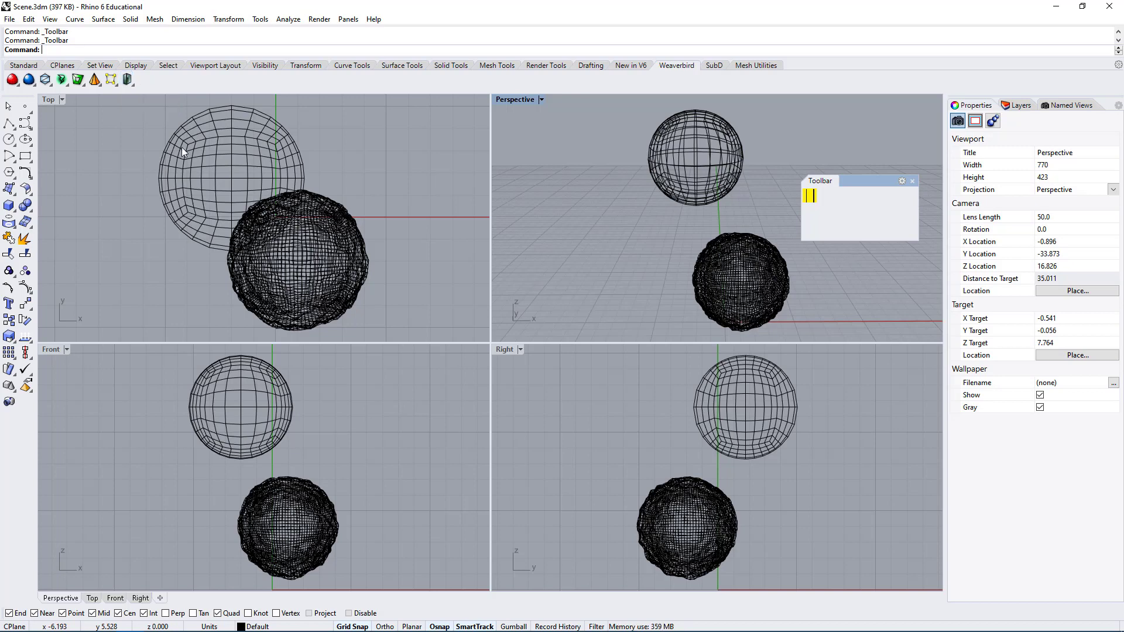
drag(838, 179, 815, 143)
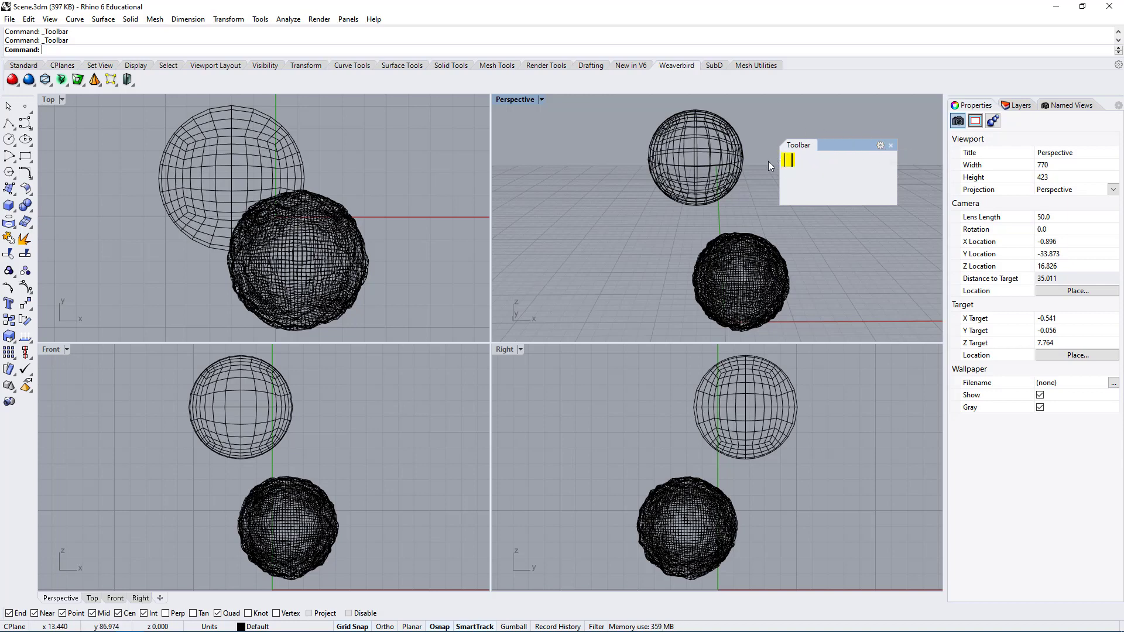
Edit the yellow toolbar button, give its left mouse button the command "! _Move", and accept the change.
click(881, 145)
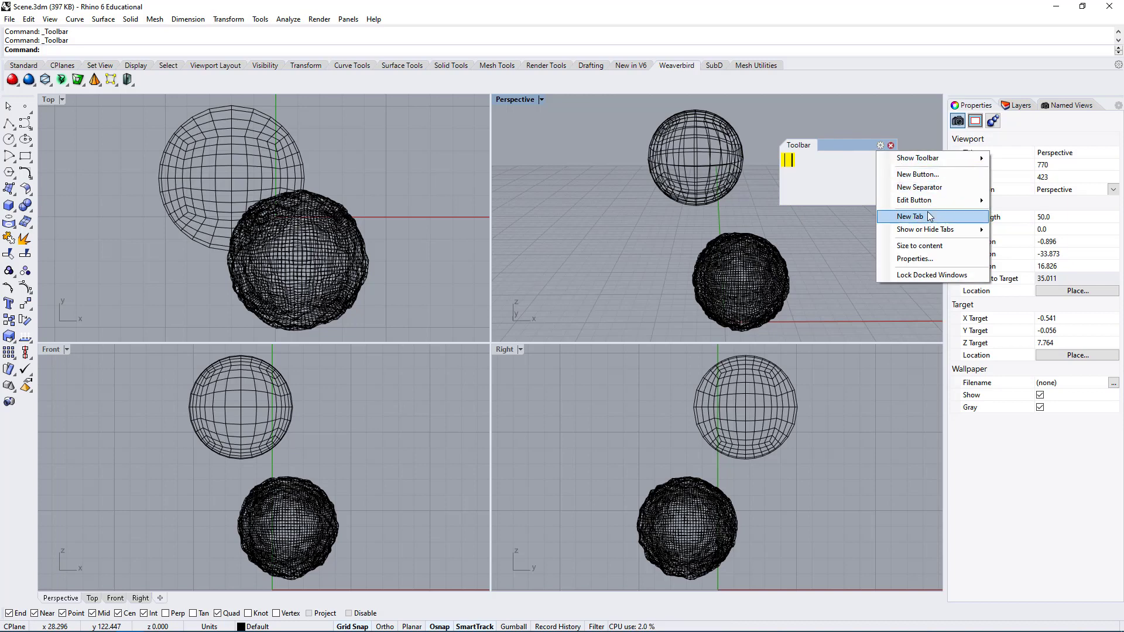
mouse_move(916, 202)
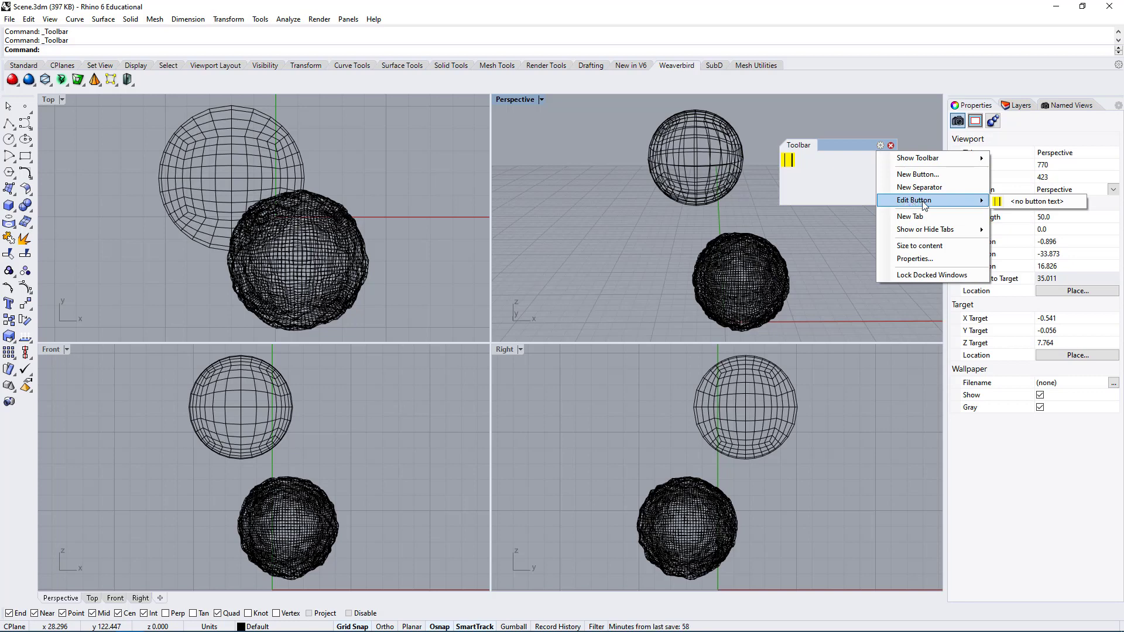
click(1038, 201)
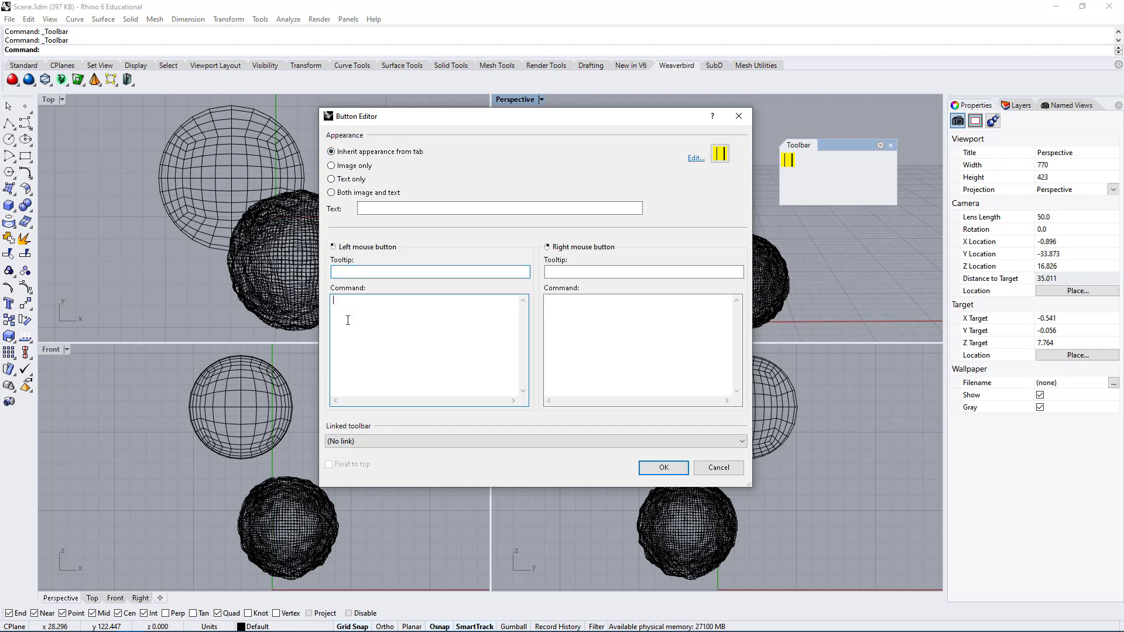
click(373, 311)
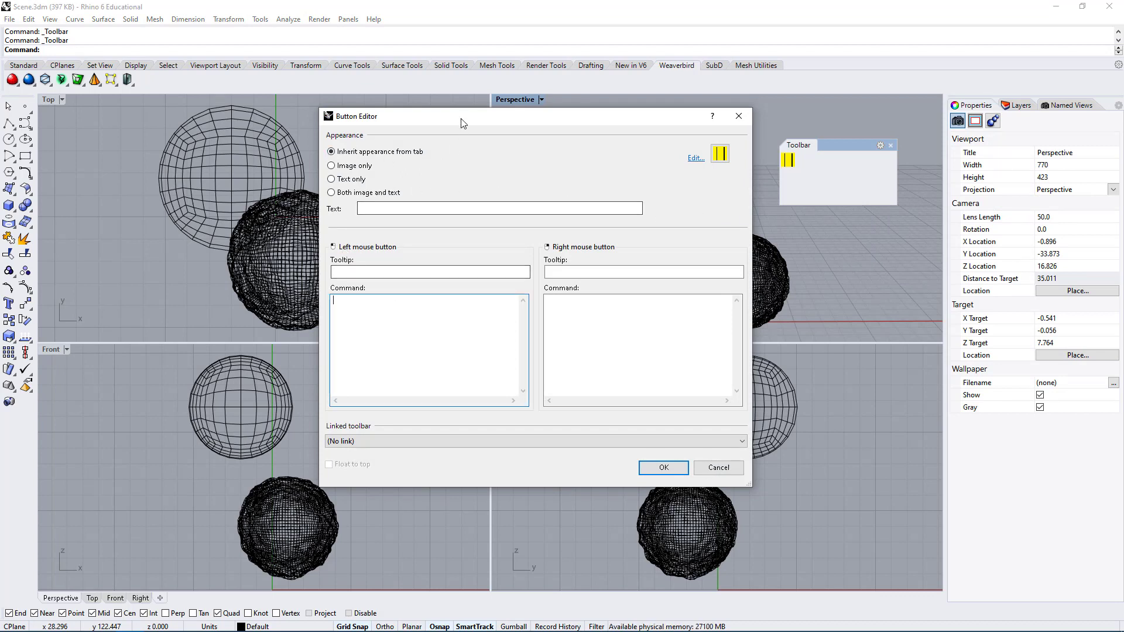
drag(463, 121, 655, 171)
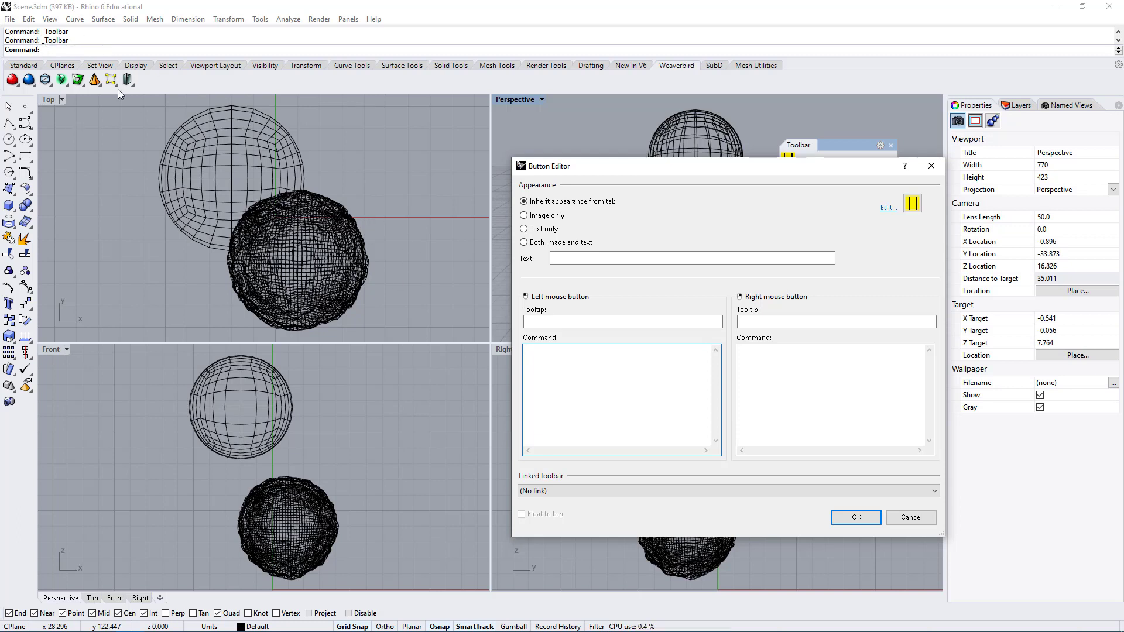
drag(655, 167, 568, 126)
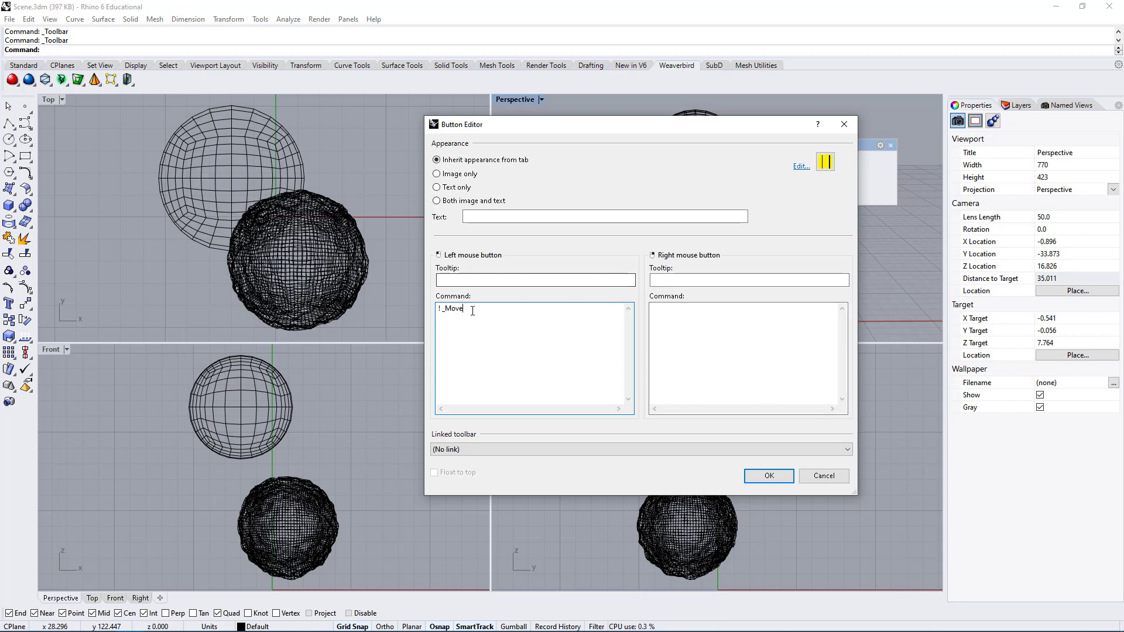
click(770, 477)
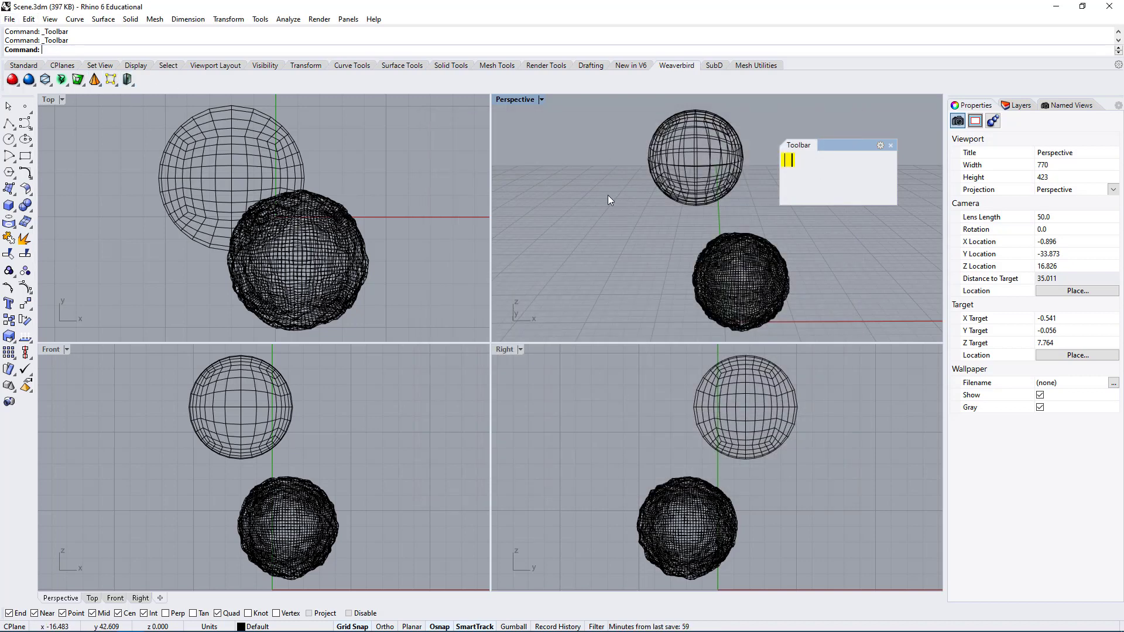
Run the alias M to check the underlying _Move entry in the command history, and cancel the command.
text(M)
key(Return)
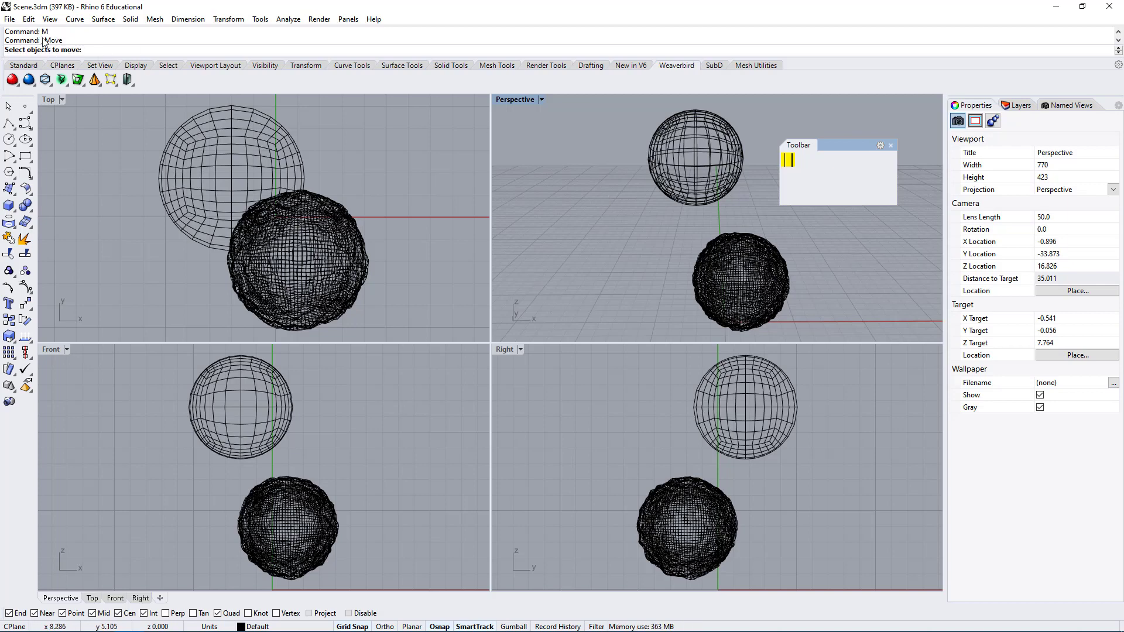
drag(64, 41, 42, 40)
key(Escape)
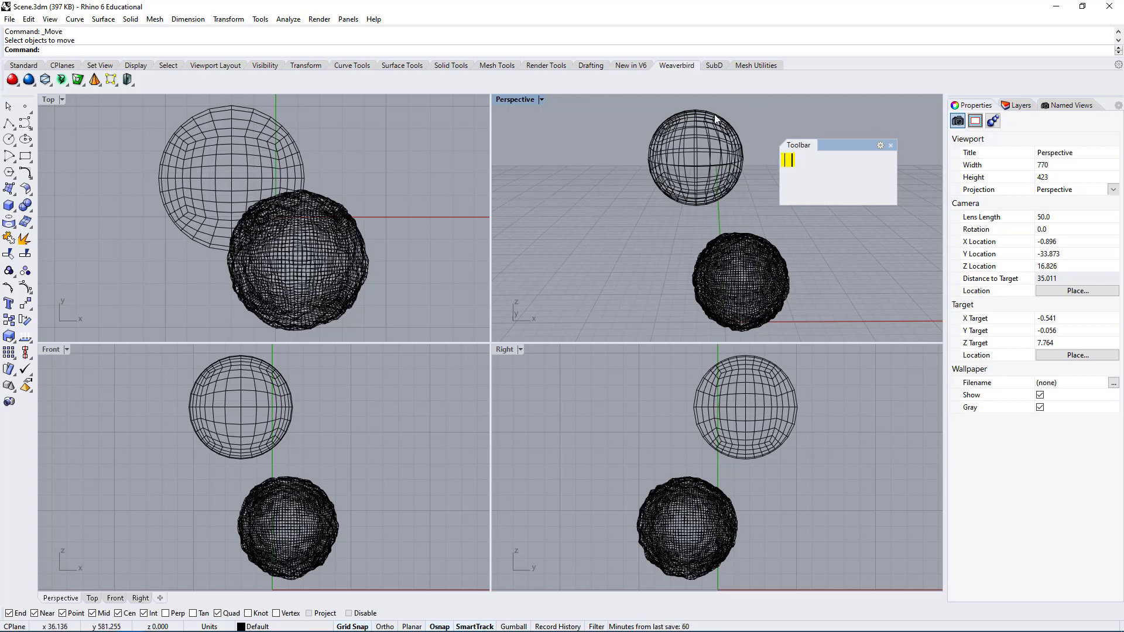
Select both sphere meshes and test the custom yellow button by starting its Move command.
click(648, 201)
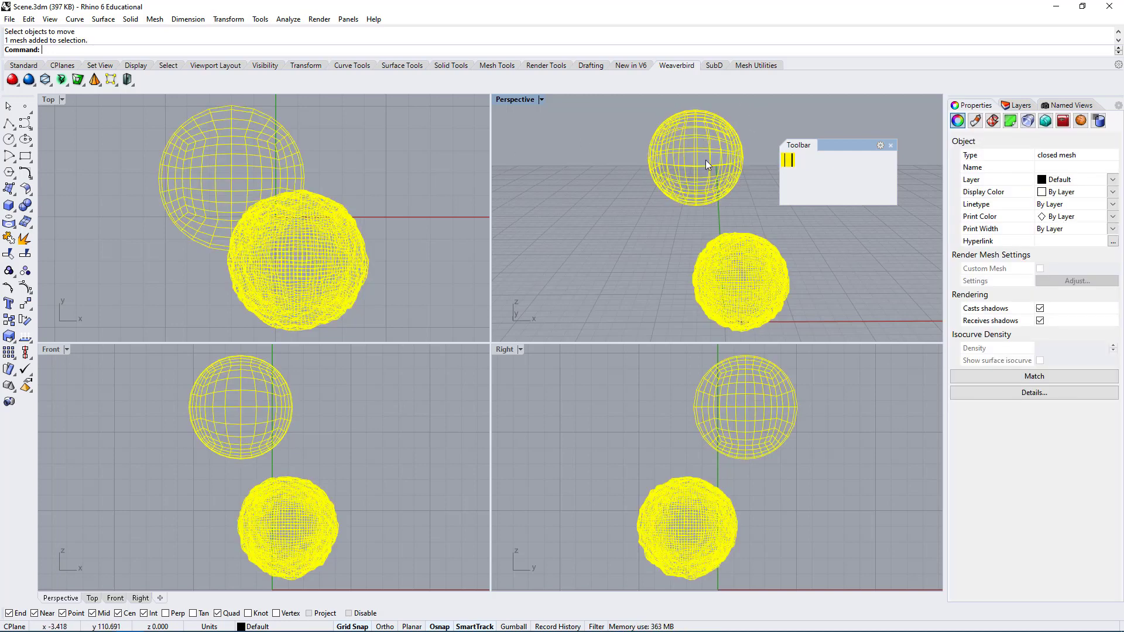
click(790, 161)
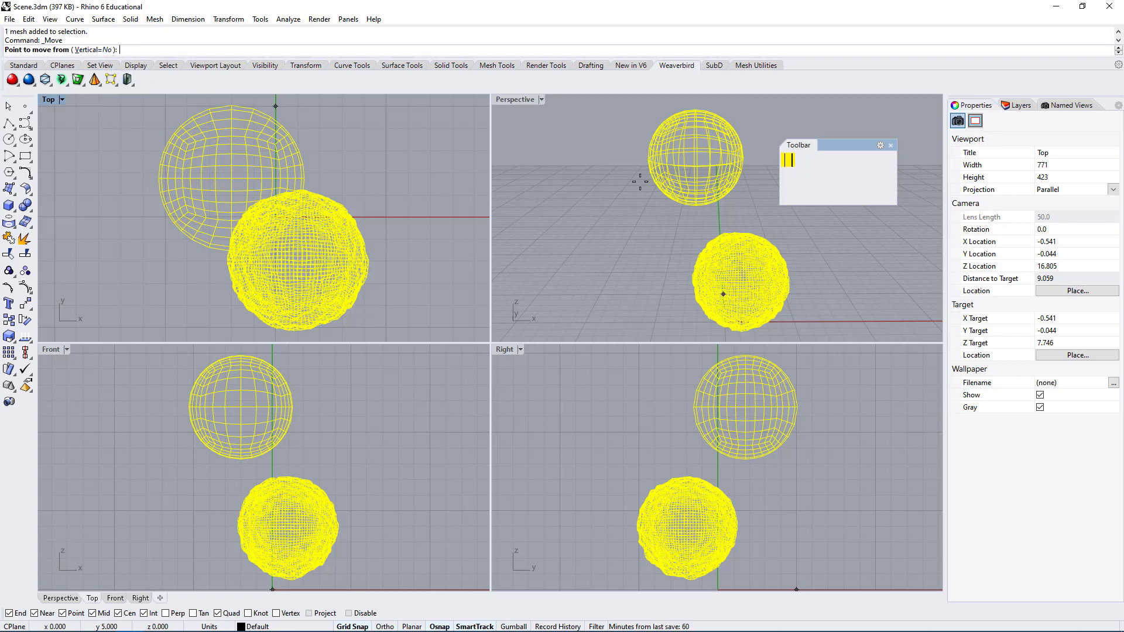
Edit the yellow button again, setting both its text and its left mouse button tooltip to "Move".
click(880, 146)
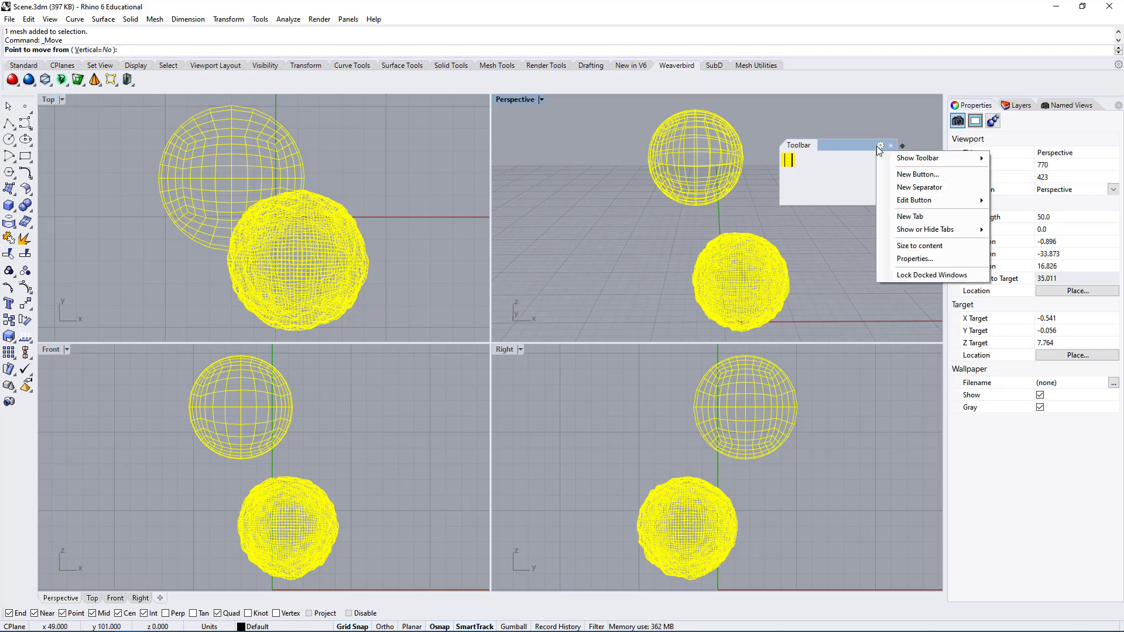
mouse_move(945, 209)
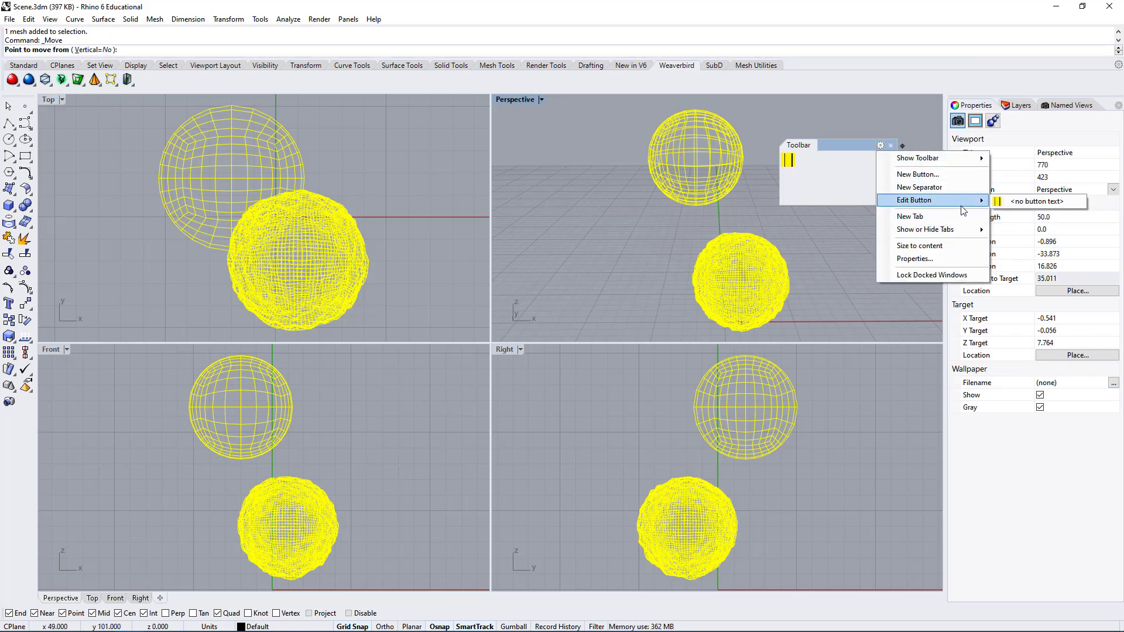
click(1040, 205)
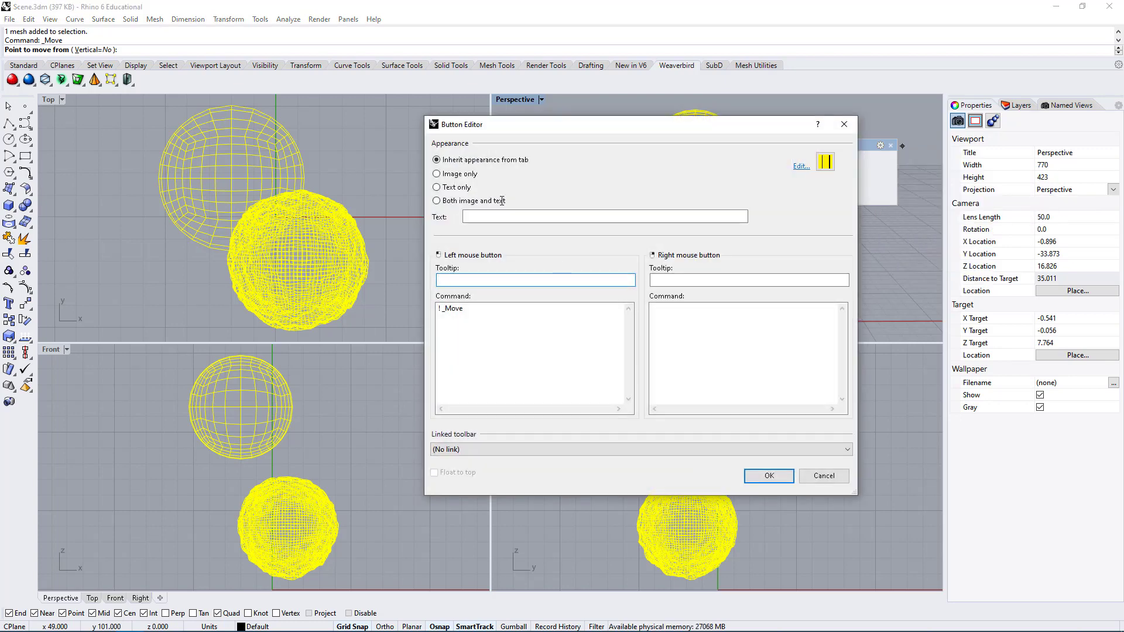
click(599, 316)
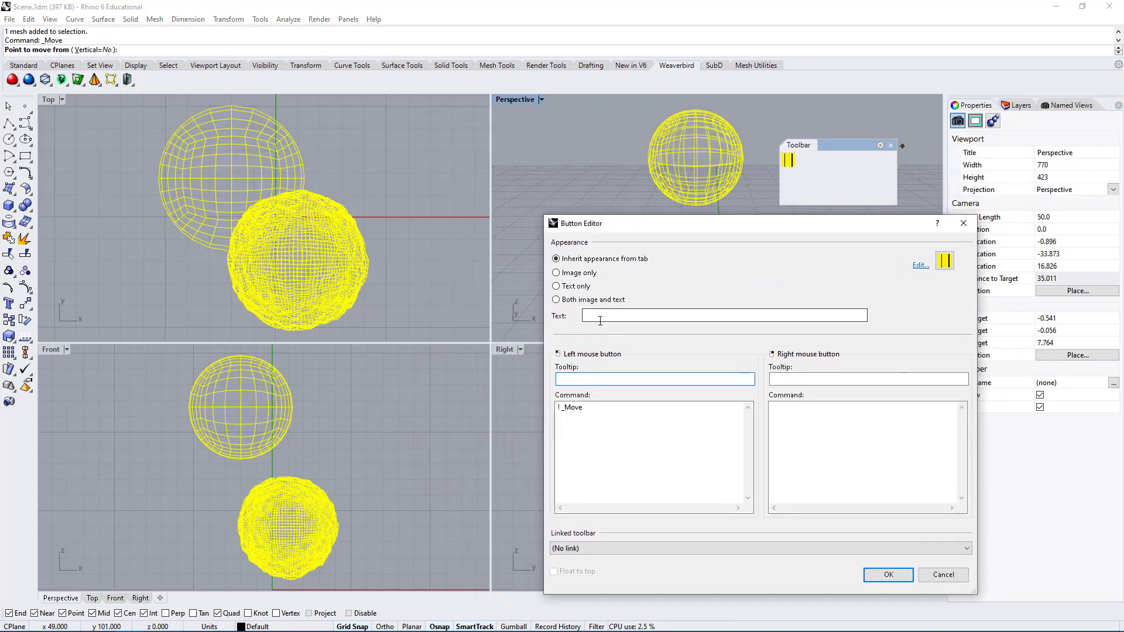
text(Move)
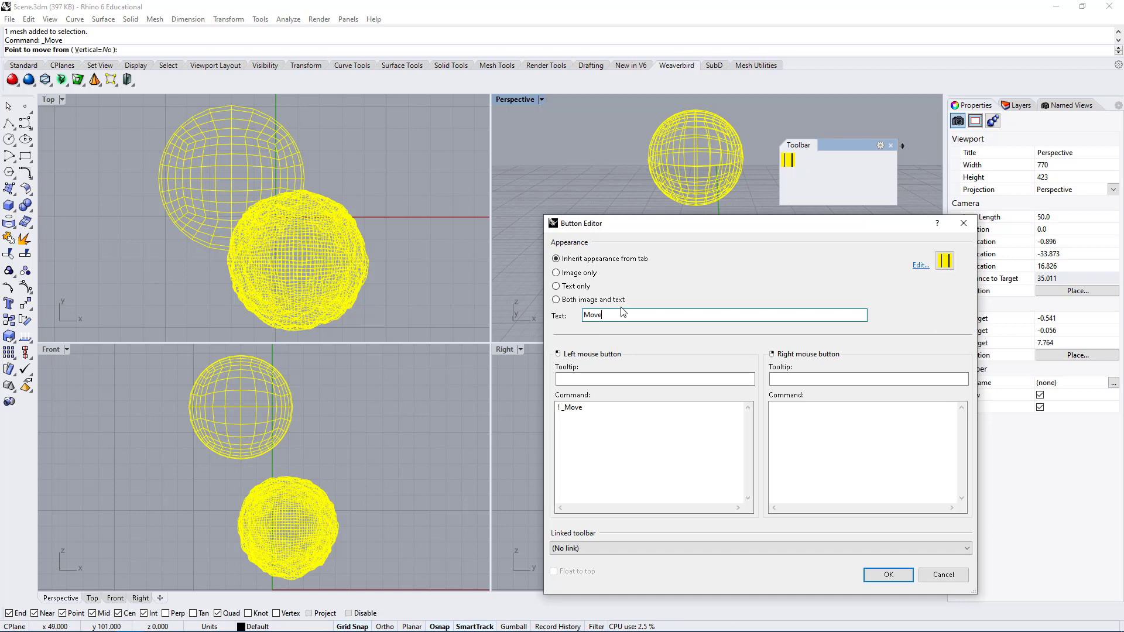
click(615, 421)
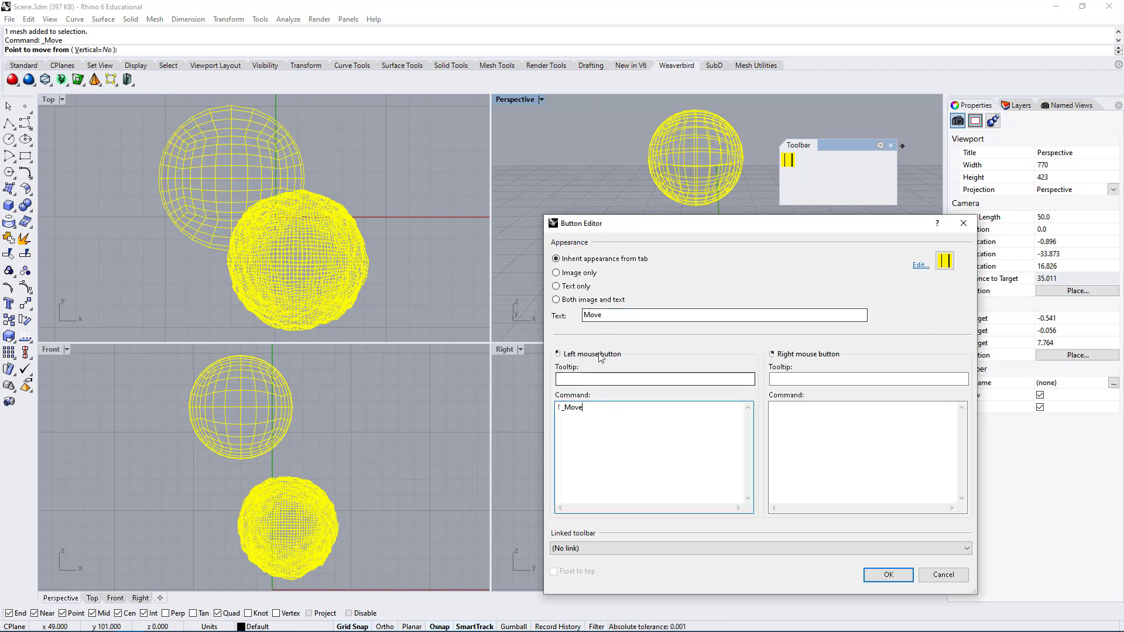
double_click(609, 317)
key(ctrl+c)
click(599, 381)
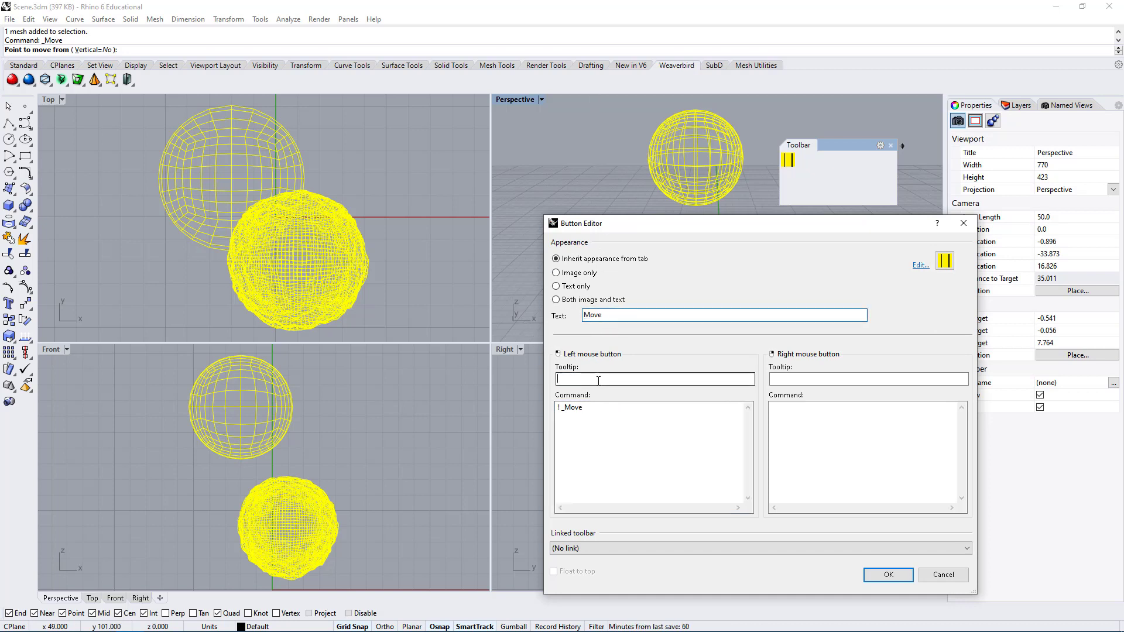
key(ctrl+v)
Extend the left mouse button's macro to "! _Move V=No" and highlight parts of it for review.
click(639, 422)
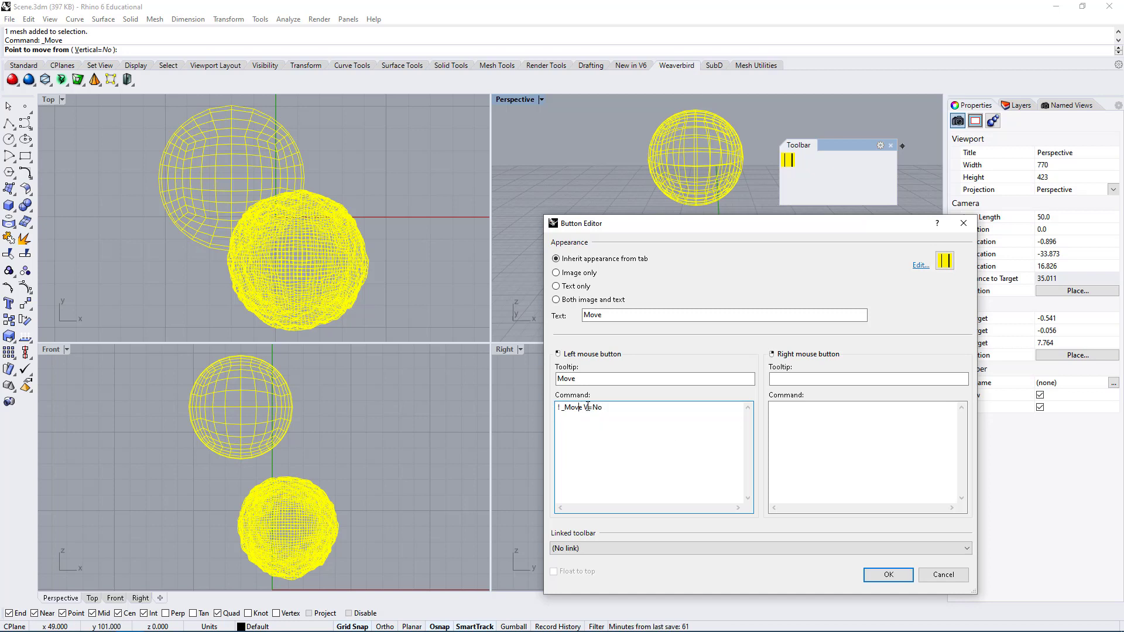
drag(579, 407, 620, 427)
click(585, 407)
drag(589, 404, 627, 410)
click(635, 411)
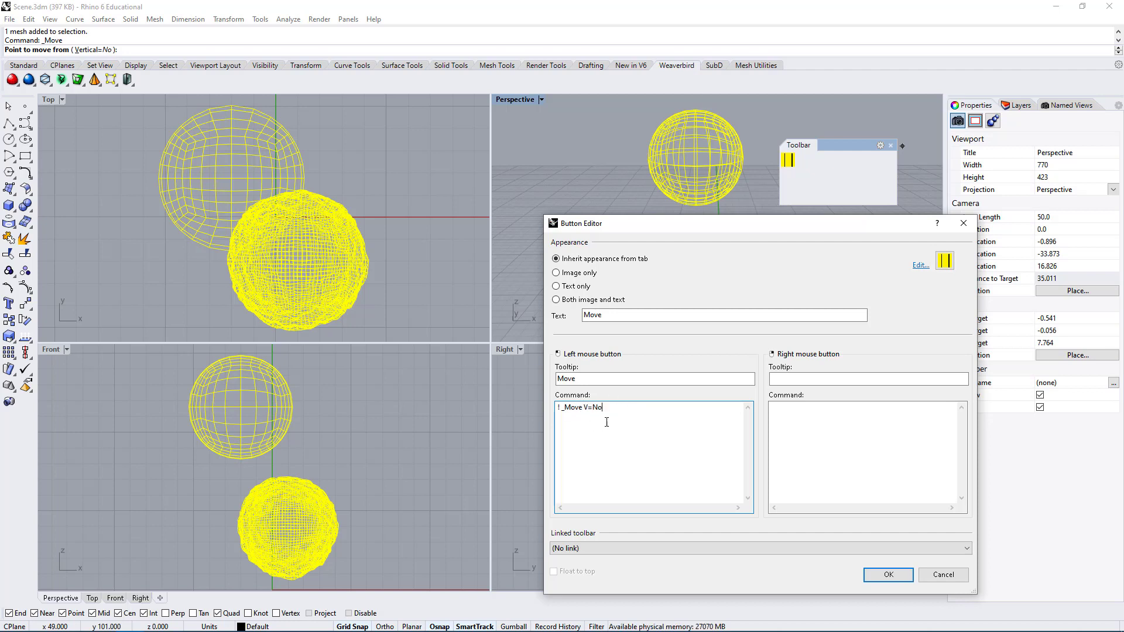
drag(617, 407, 550, 414)
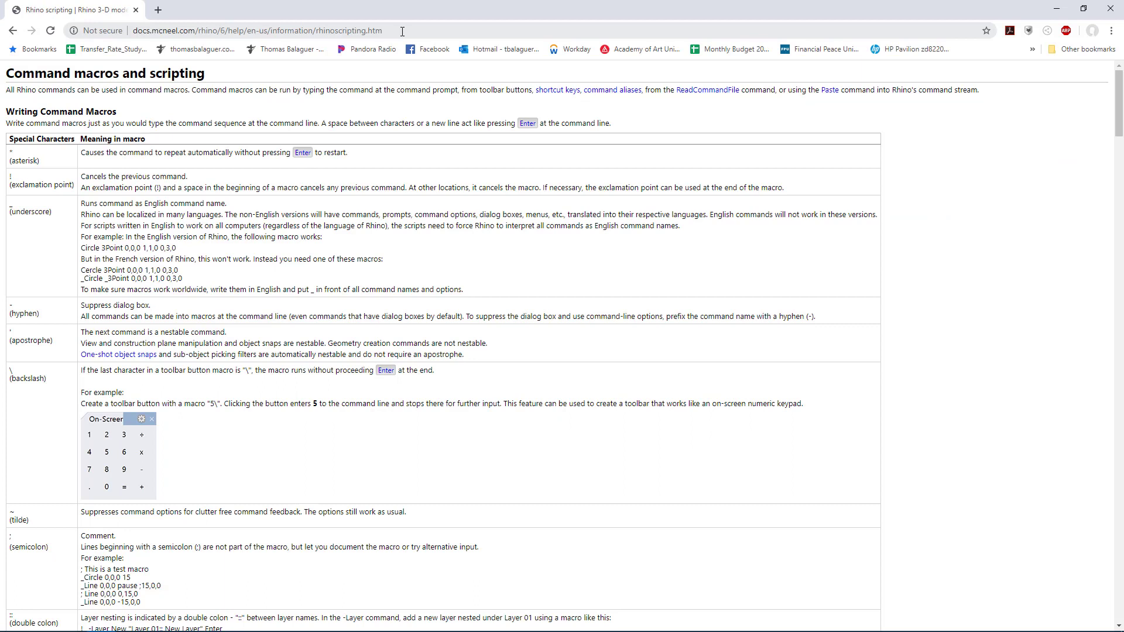
Switch to the browser's Rhino help page on command macros and examine its web address and the asterisk and exclamation point entries.
click(402, 31)
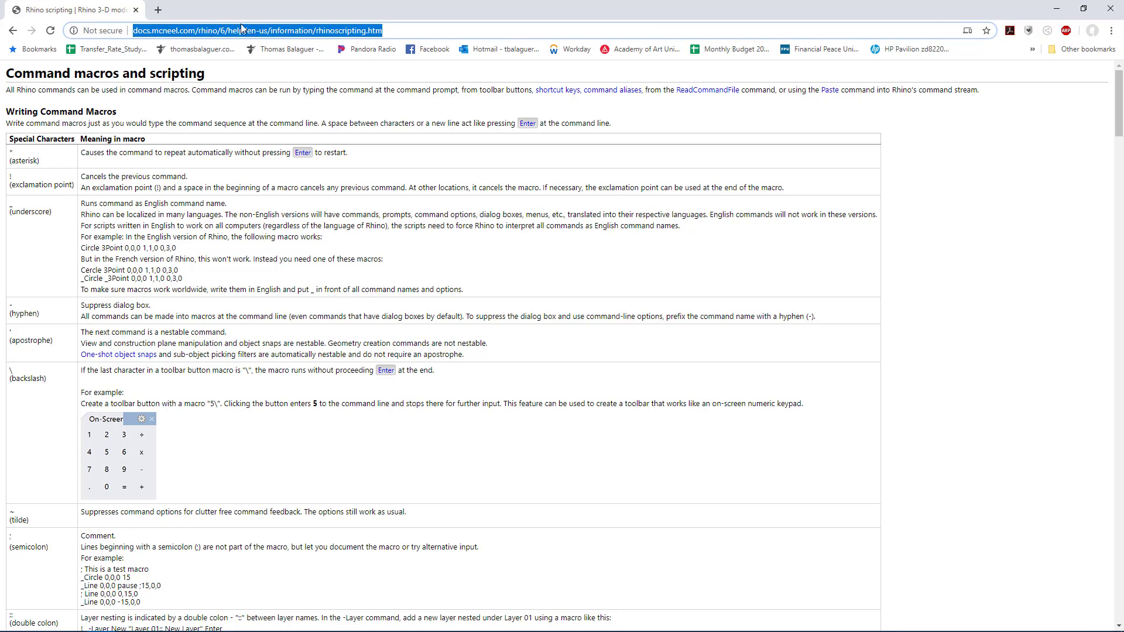
click(220, 30)
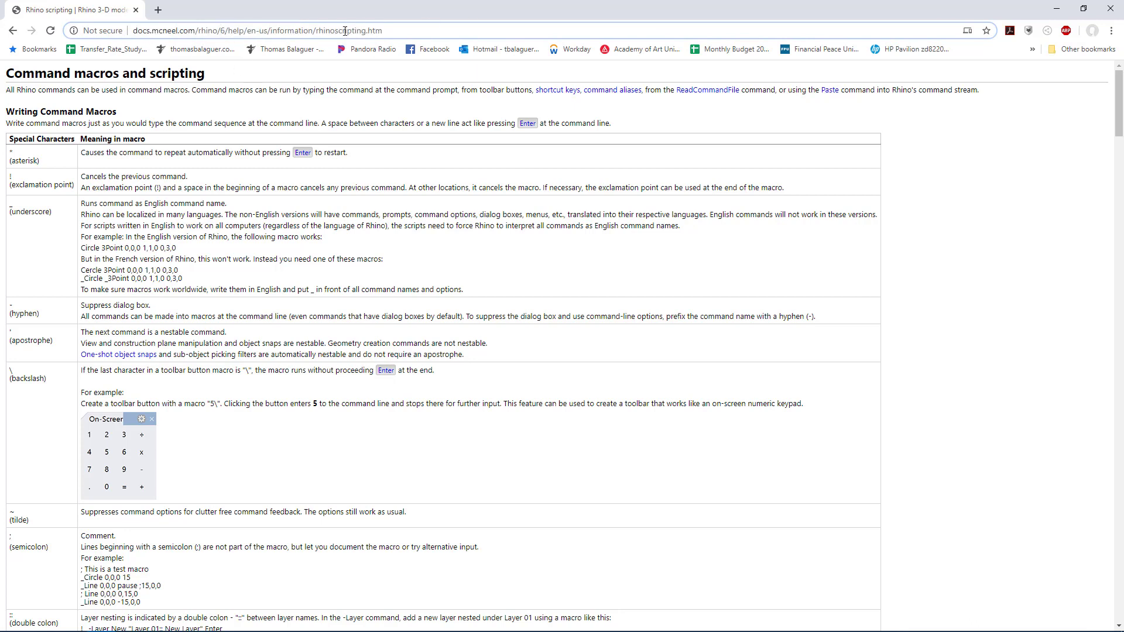
drag(321, 31, 402, 33)
drag(18, 157, 7, 154)
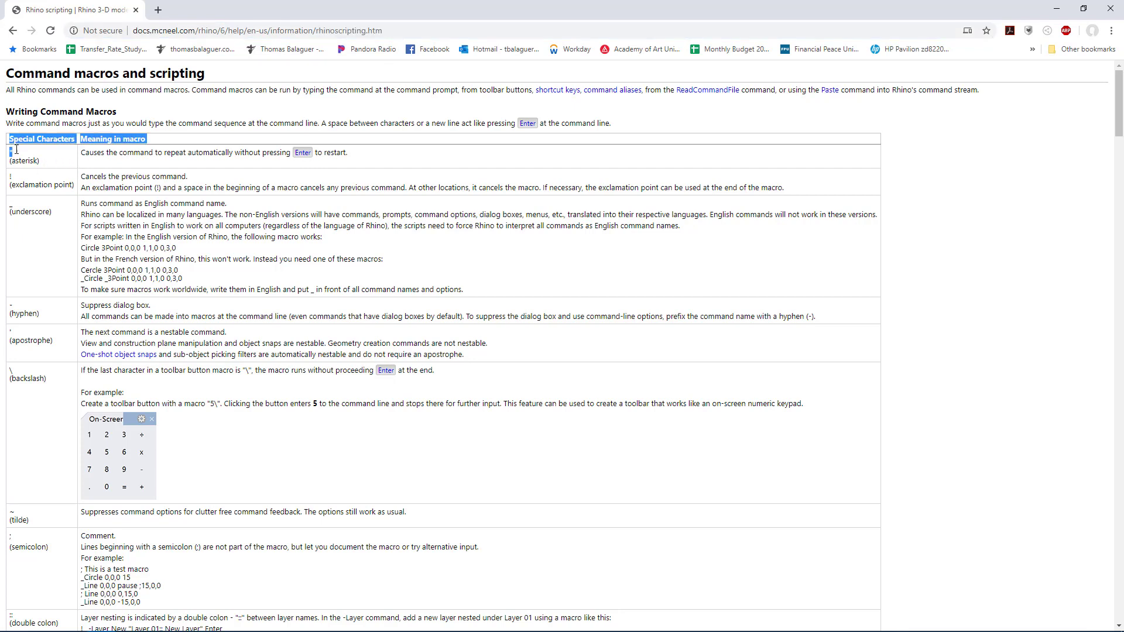
double_click(24, 162)
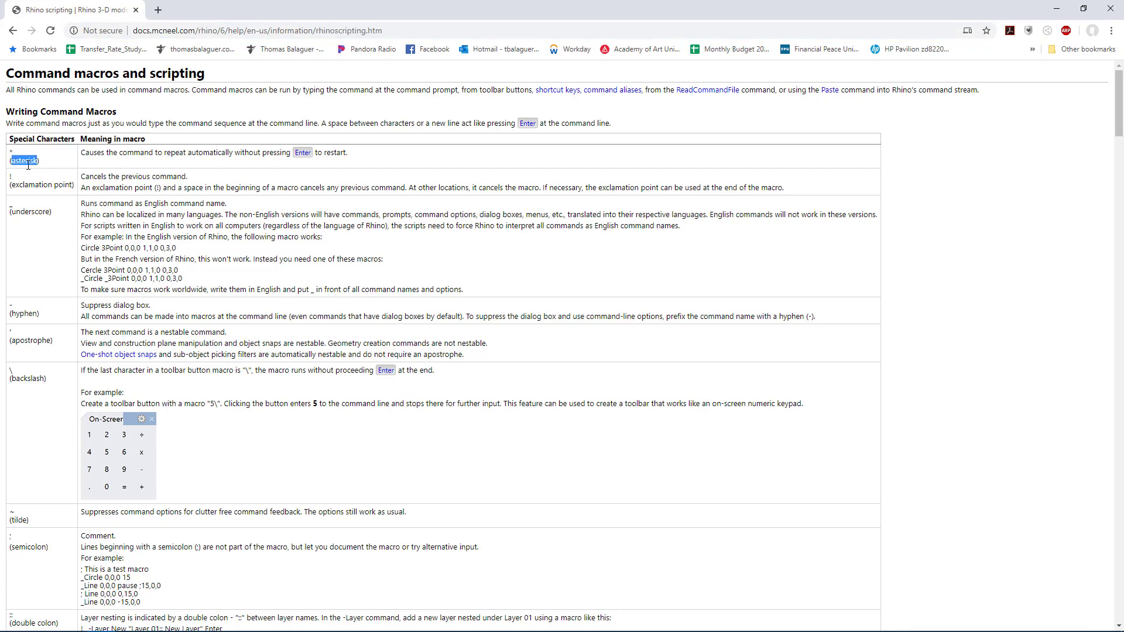
click(87, 153)
drag(85, 177, 193, 178)
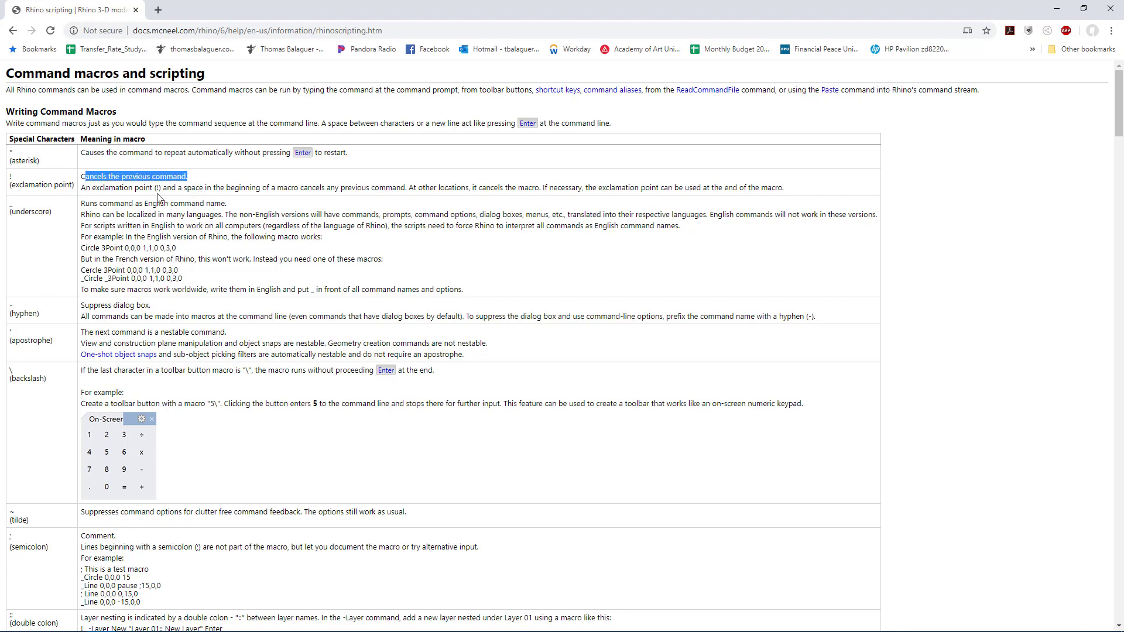
drag(5, 177, 4, 176)
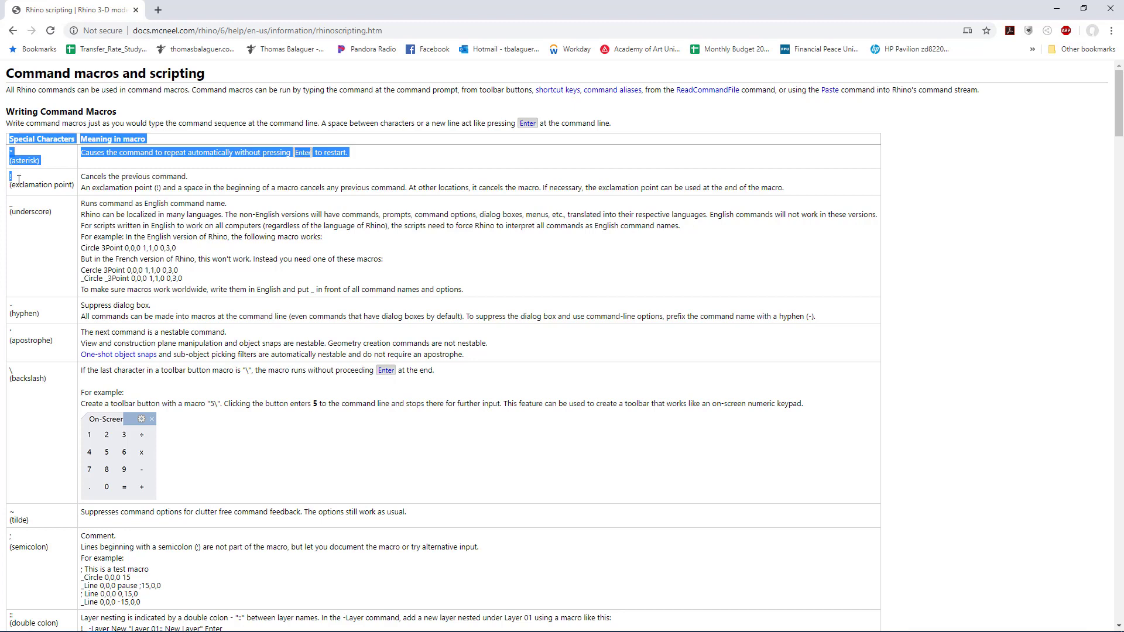
click(25, 183)
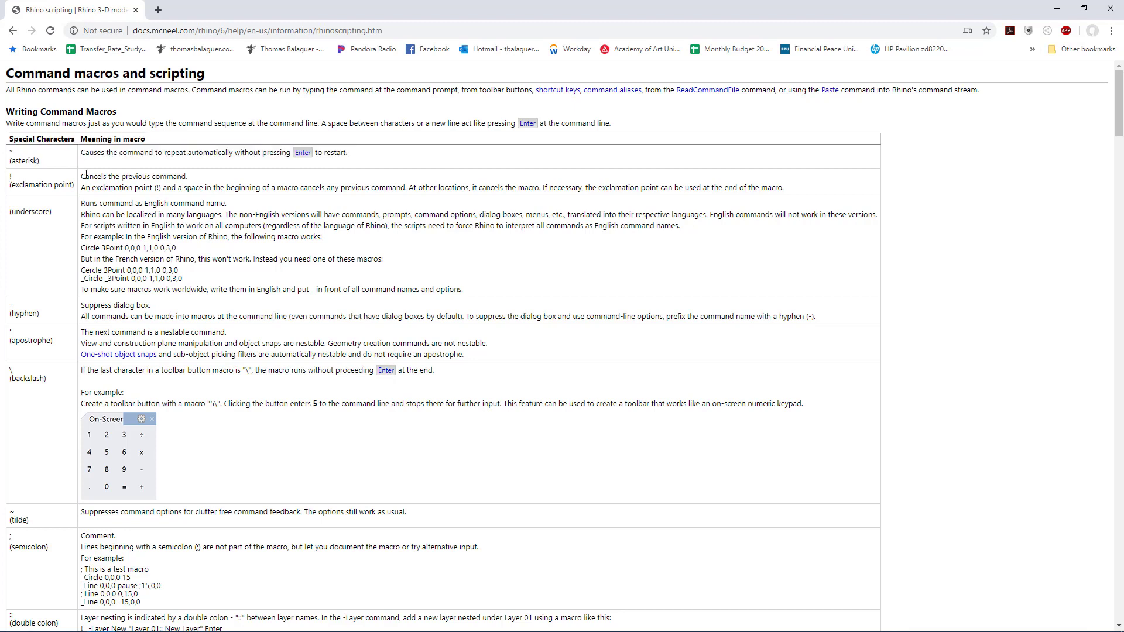
Examine the underscore and exclamation point entries in the macro special characters table, highlighting the symbols and descriptions.
drag(11, 212, 140, 204)
click(14, 208)
drag(8, 203, 20, 205)
drag(192, 183, 79, 182)
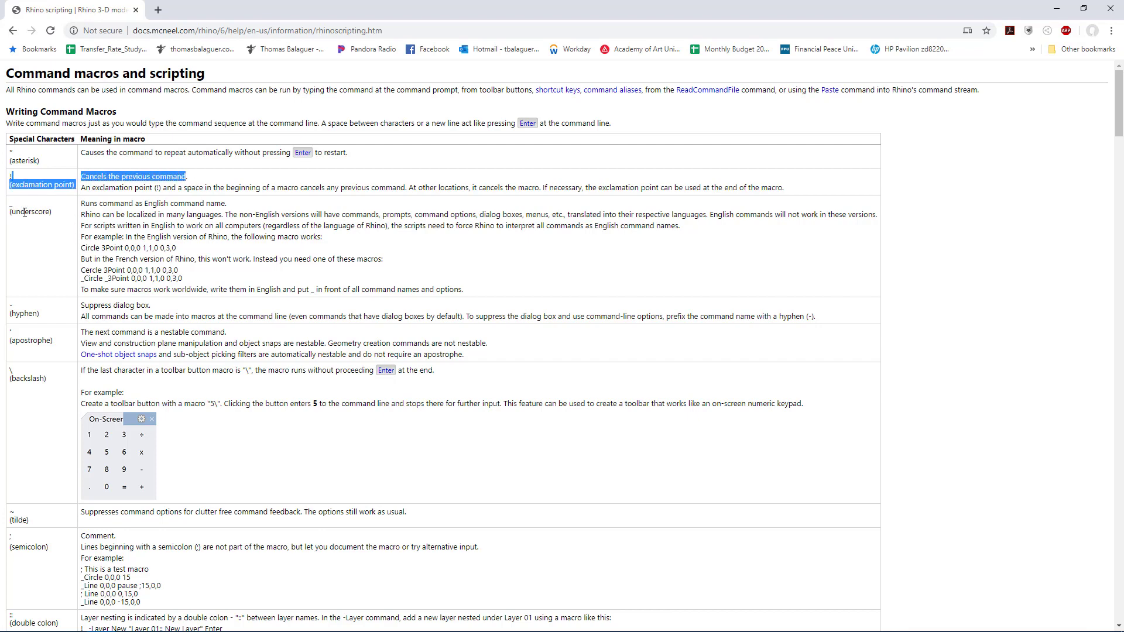
click(4, 210)
drag(5, 207, 1, 208)
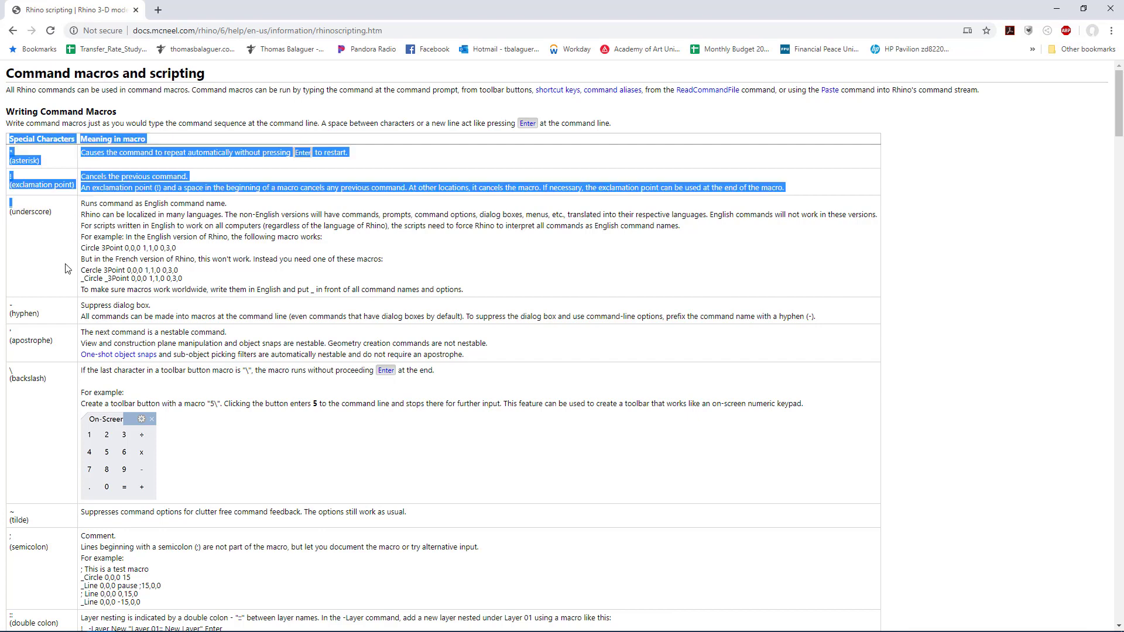
click(152, 329)
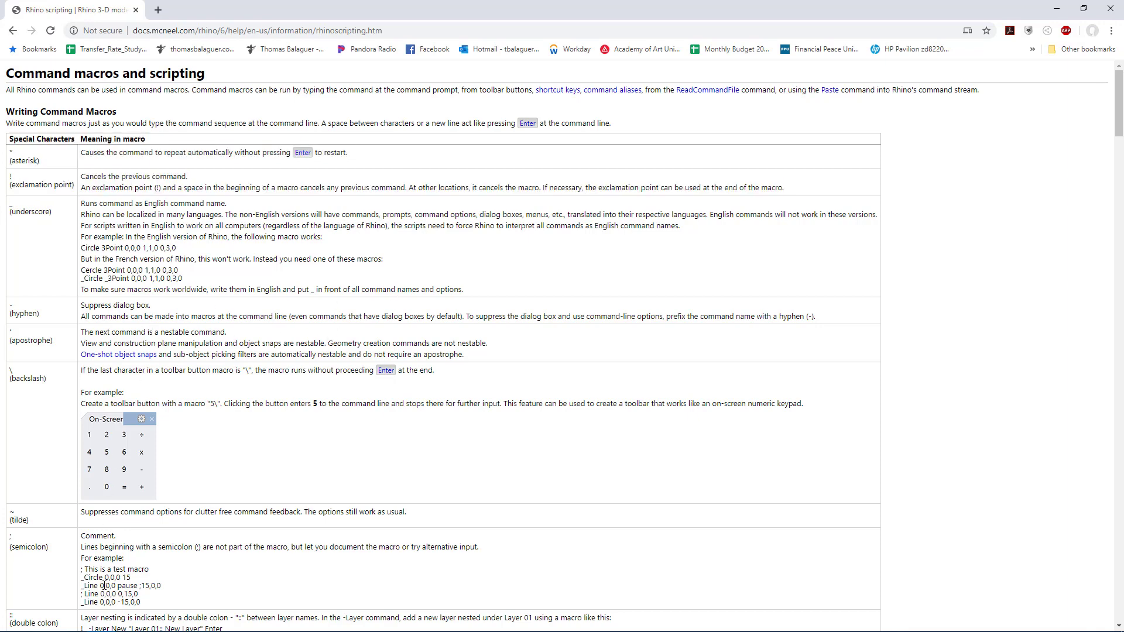
Review the example macro under the semicolon entry, highlighting its coordinates, and look through the remaining special characters down to the percent sign.
drag(81, 578, 91, 578)
click(107, 578)
drag(99, 585, 116, 586)
scroll(267, 564, down, 1)
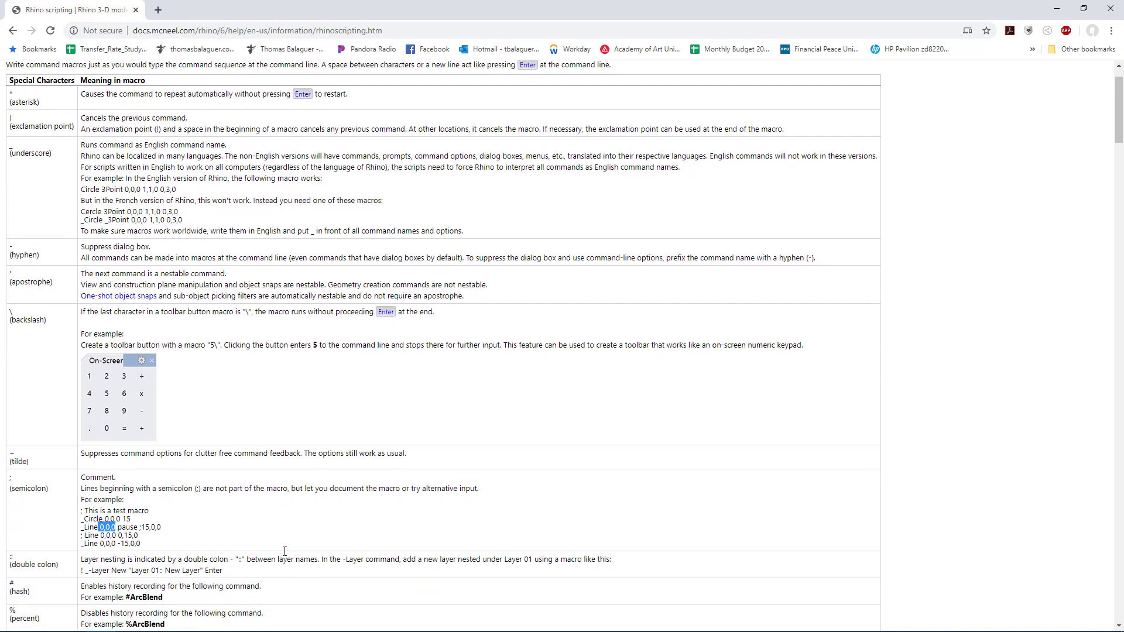
scroll(92, 546, down, 1)
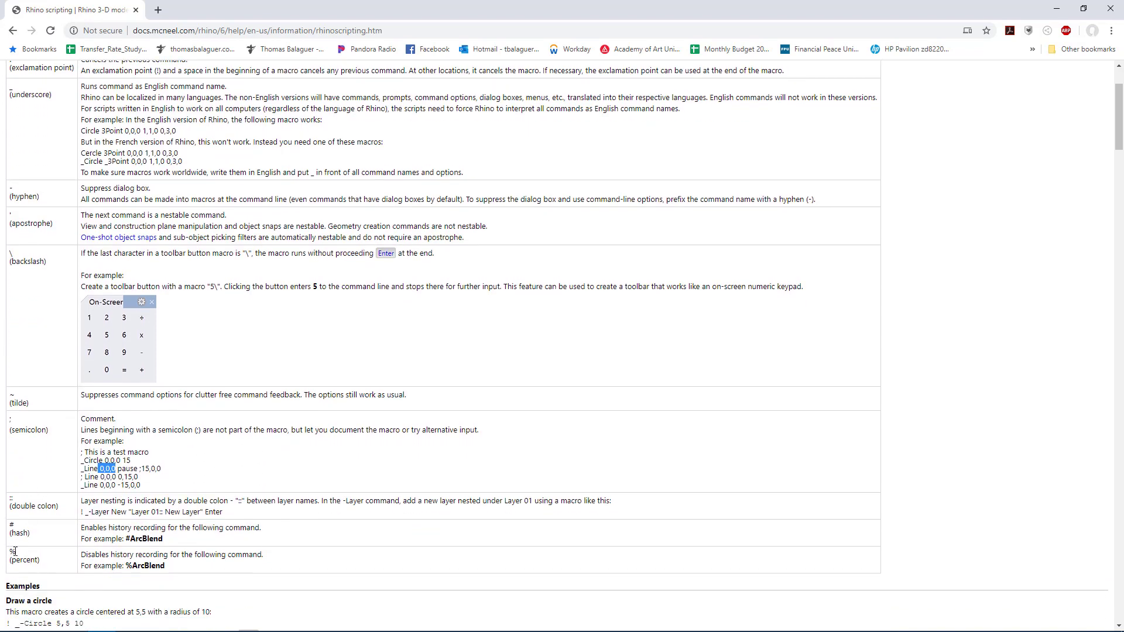
scroll(234, 504, up, 2)
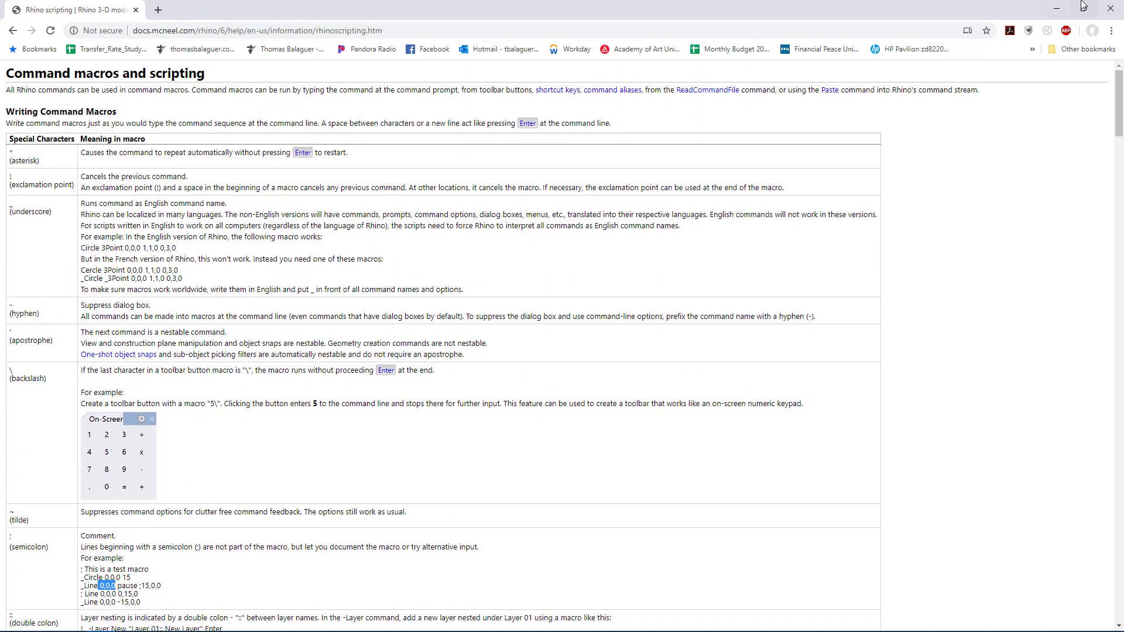
Switch back to Rhino and change the yellow button's left mouse button macro to "! _Move V=Y", accepting the edit.
click(1057, 10)
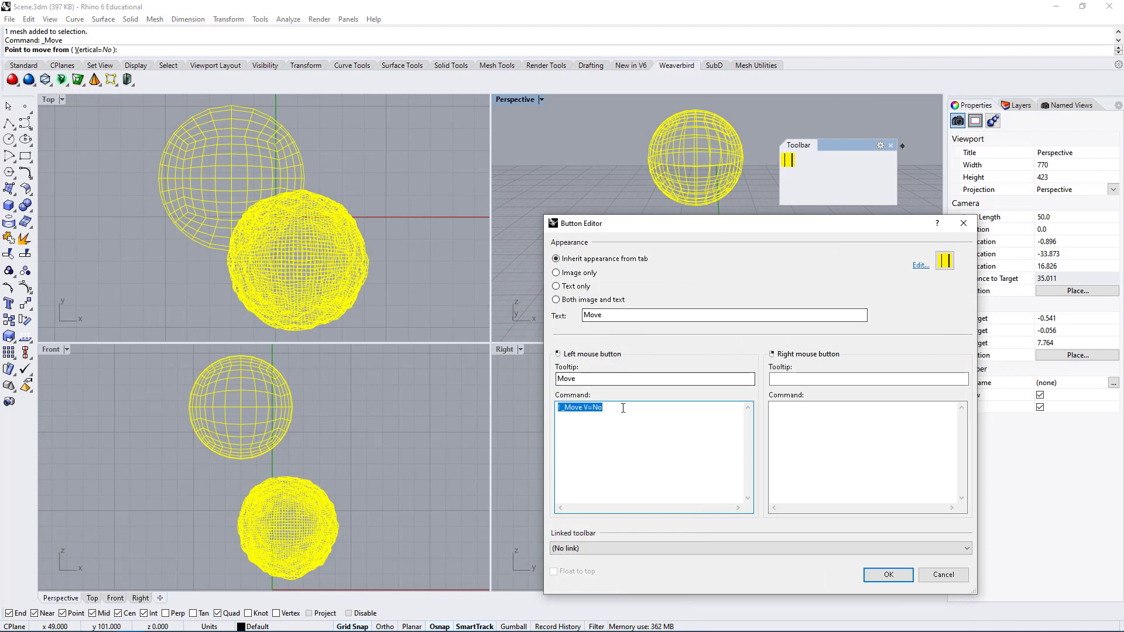
click(581, 415)
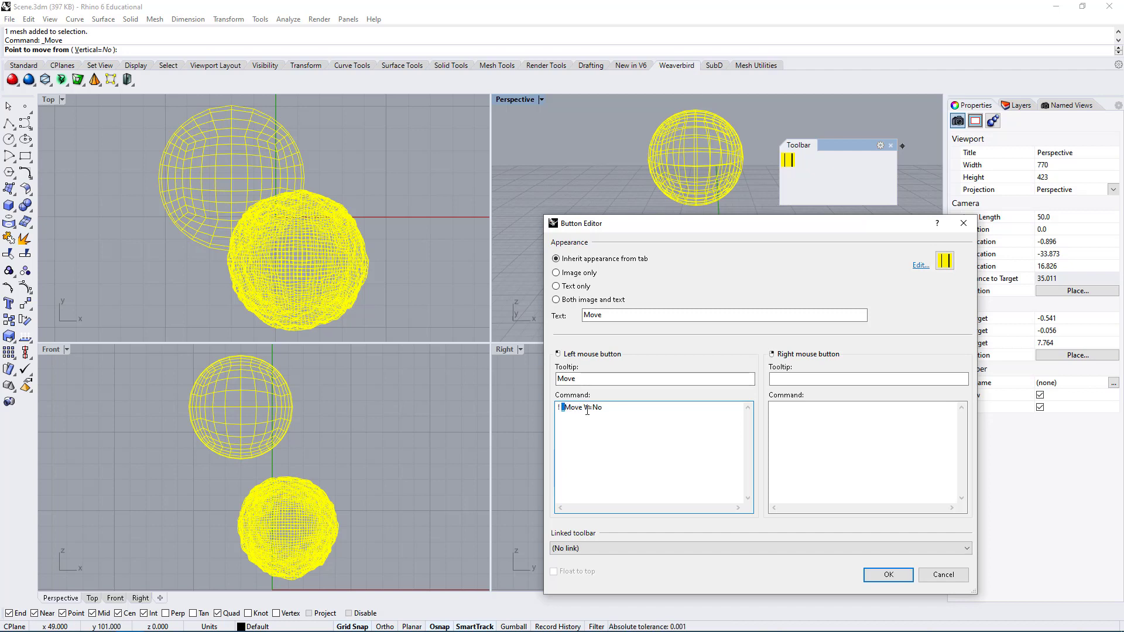
text(_)
double_click(594, 408)
drag(592, 408, 595, 408)
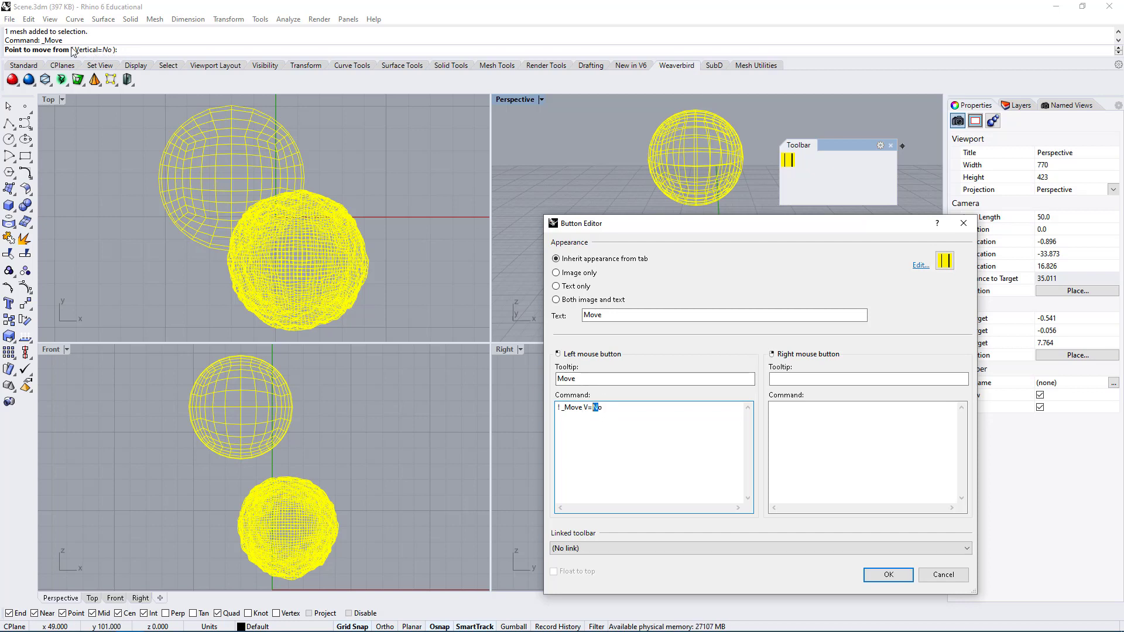
text(Ye)
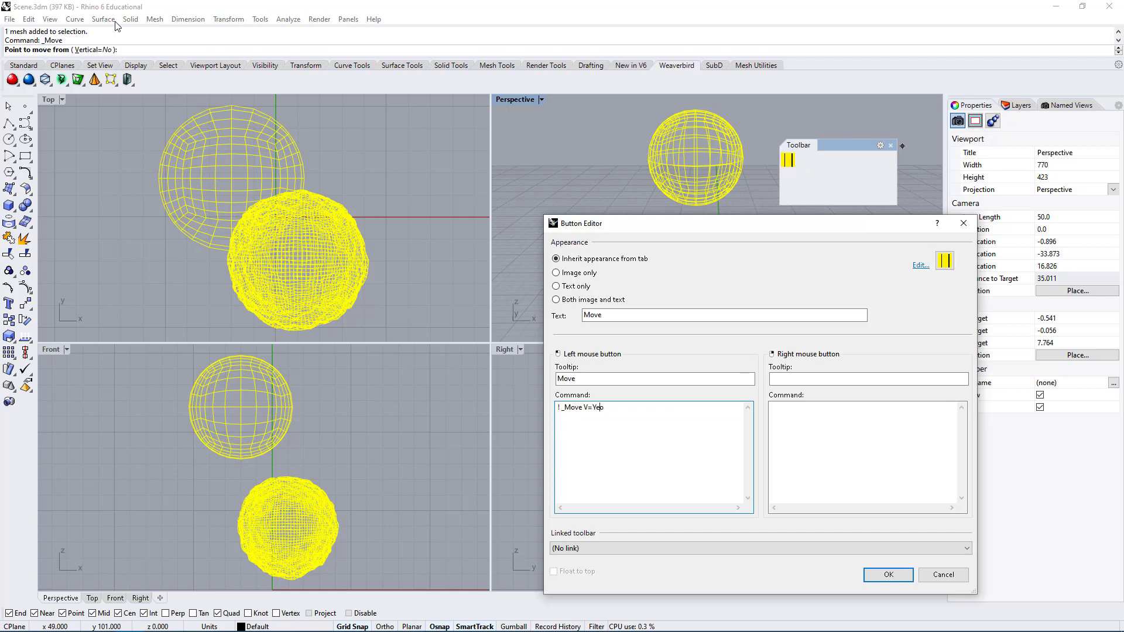
key(Delete)
text(s)
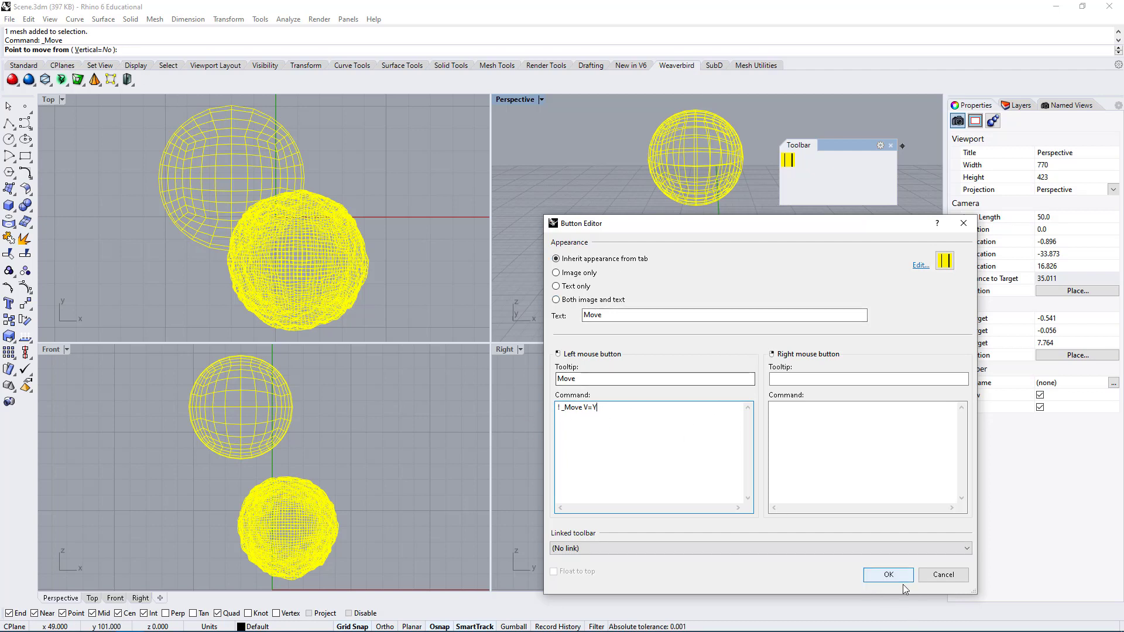
click(889, 576)
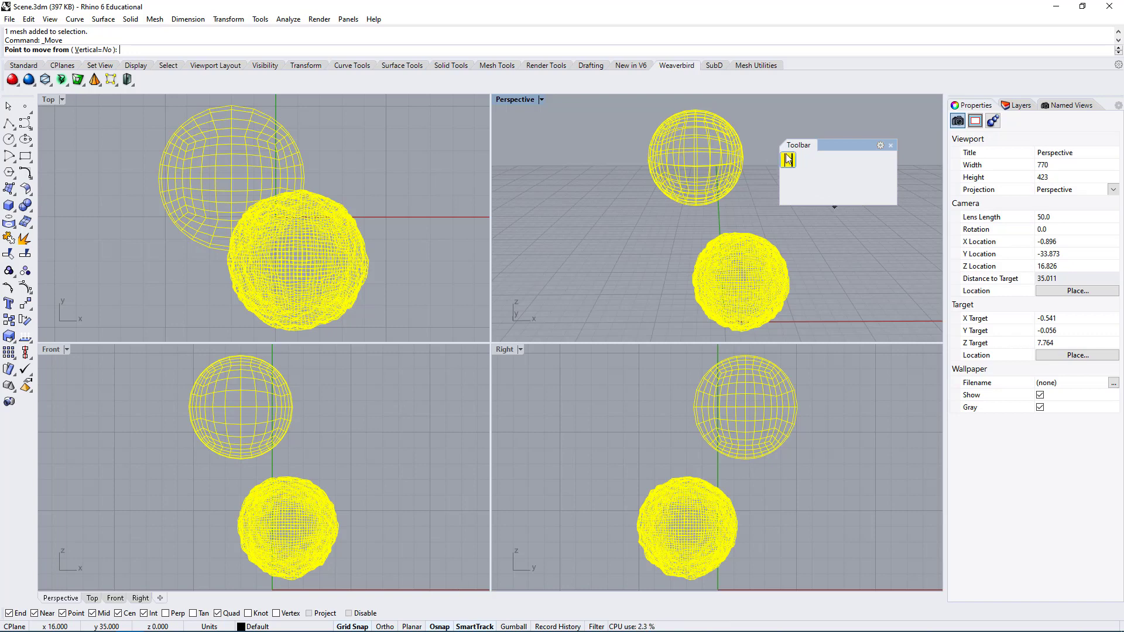
Test the yellow button by moving both sphere meshes vertically upward in the Perspective viewport, and undo the move.
click(789, 159)
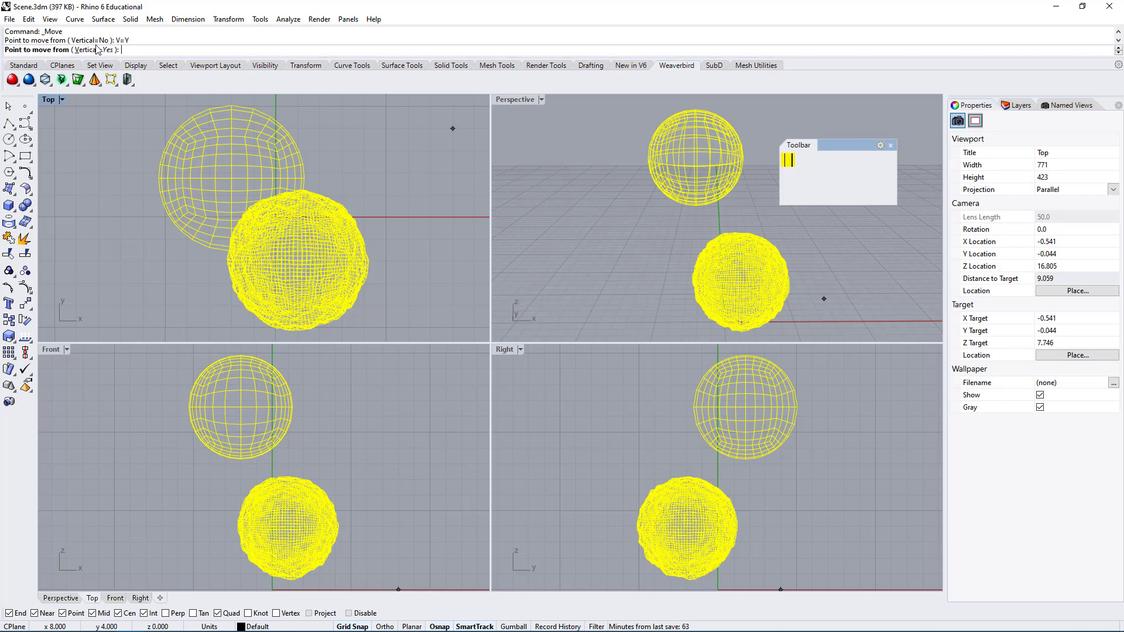
scroll(647, 200, down, 5)
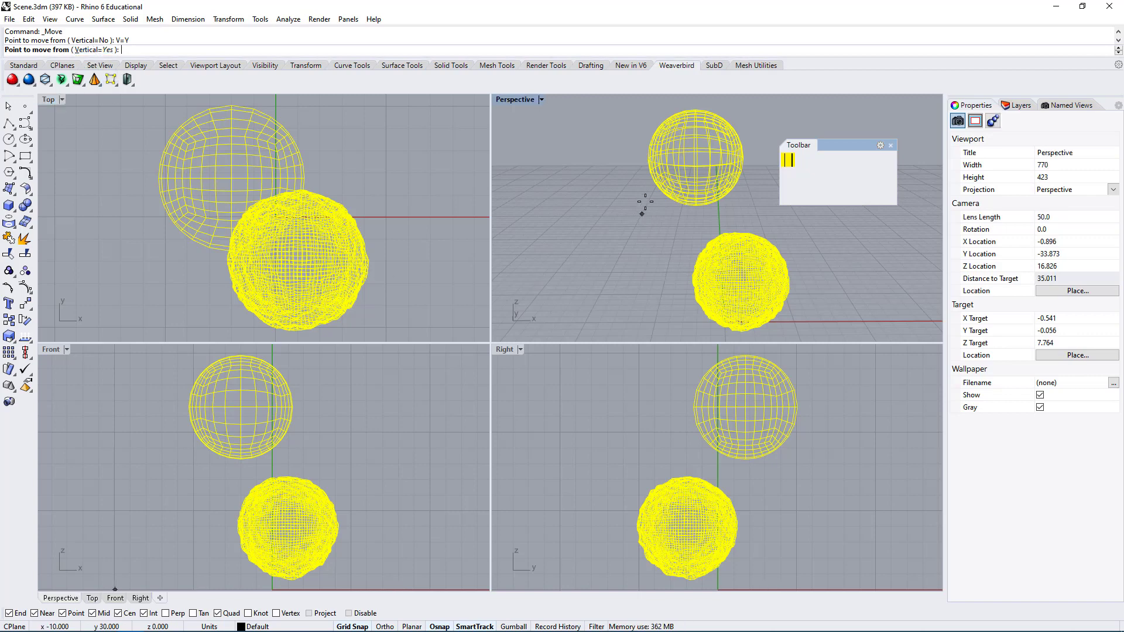
click(651, 257)
click(650, 195)
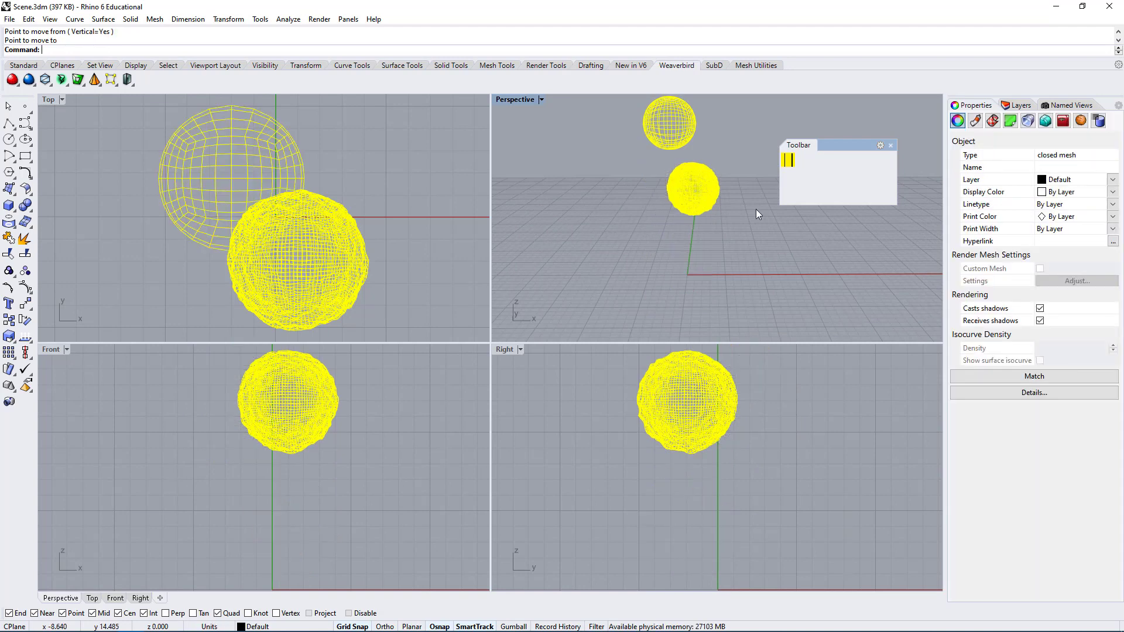
right_drag(753, 246, 696, 274)
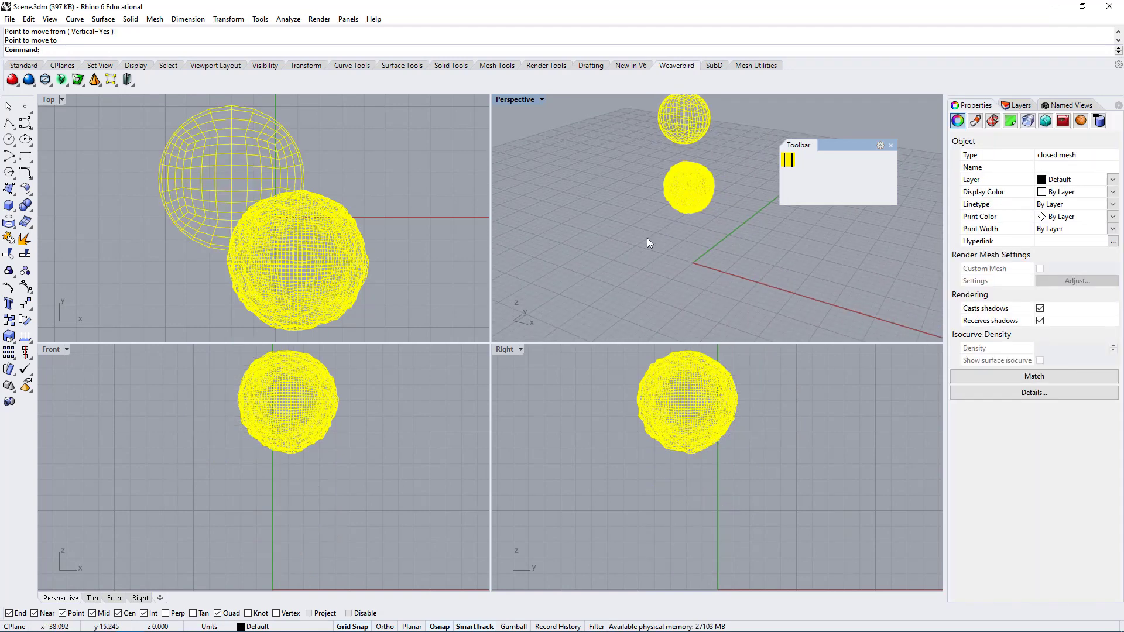
key(ctrl+z)
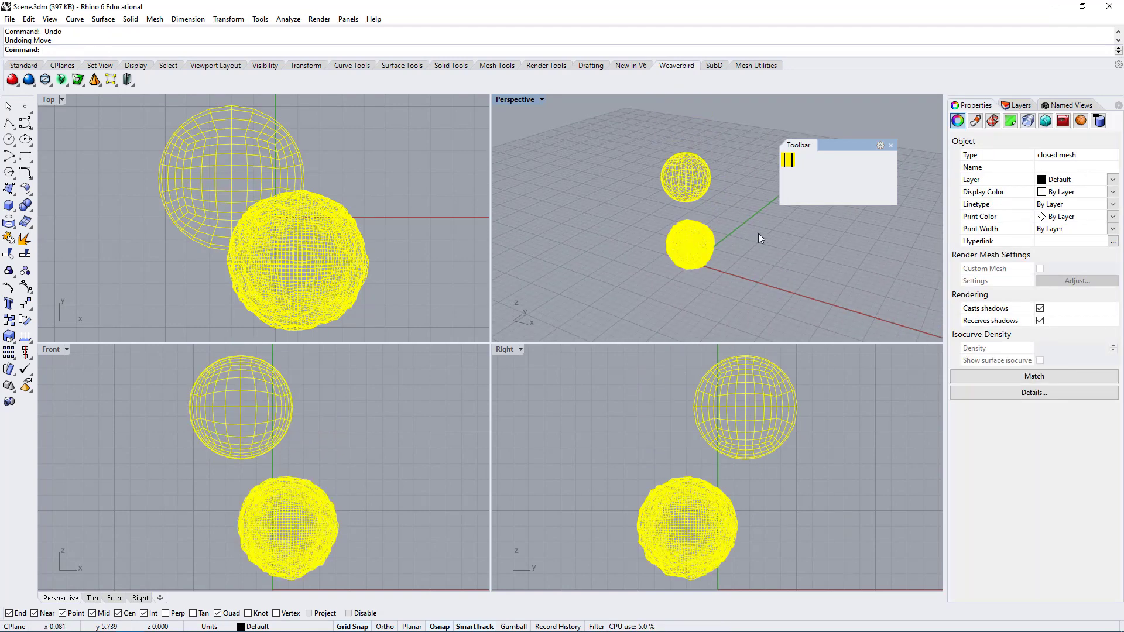